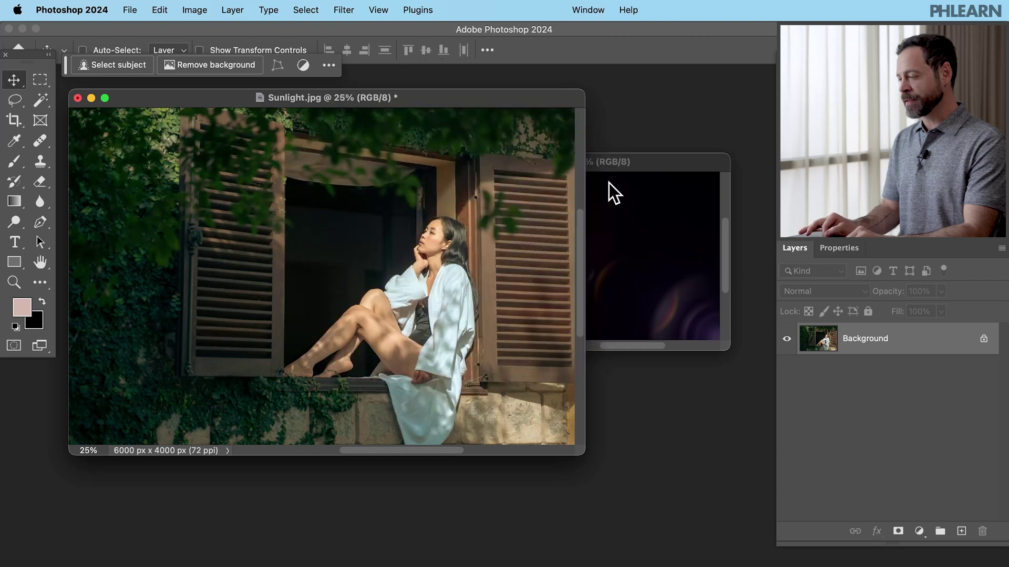
# Bring the LensFlare.jpg document in front of Sunlight.jpg
pyautogui.click(613, 165)
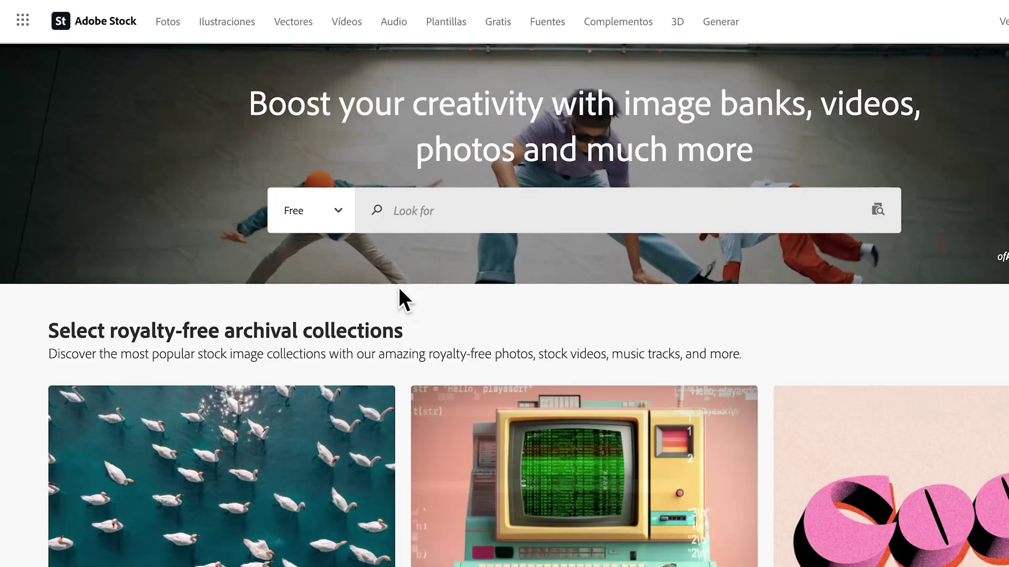
# Search Adobe Stock for free 'Lens Flare' images and scroll through the results
pyautogui.click(342, 218)
pyautogui.click(344, 221)
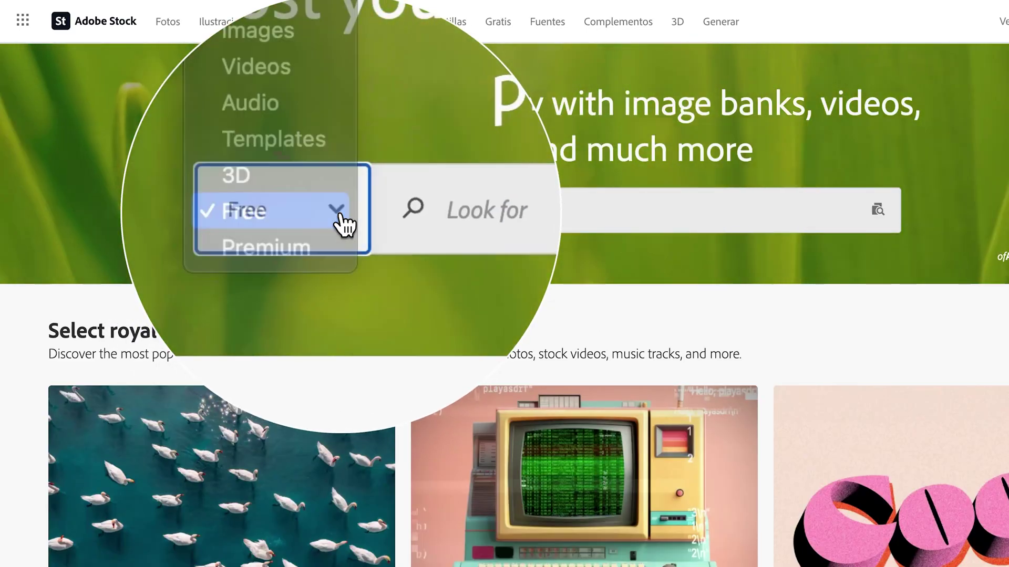
pyautogui.click(444, 209)
pyautogui.write('Lens Flare')
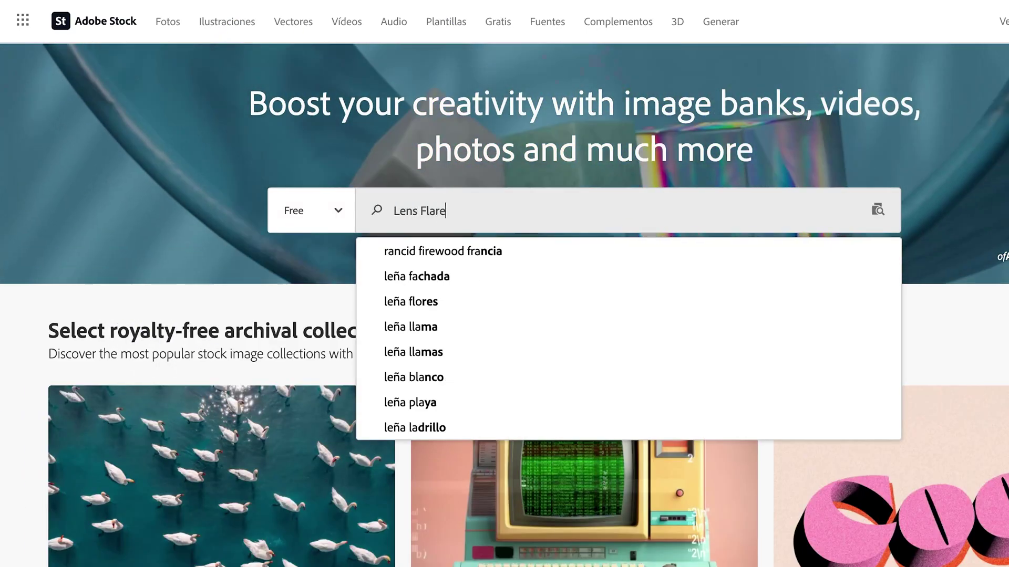
pyautogui.press('Return')
pyautogui.scroll(-10, 433, 210)
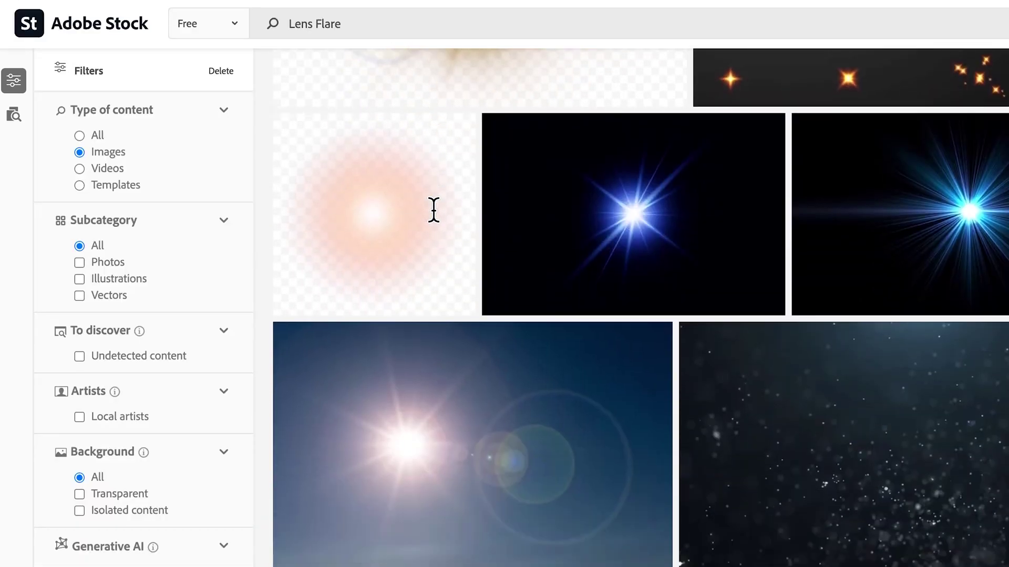
pyautogui.scroll(-5, 433, 210)
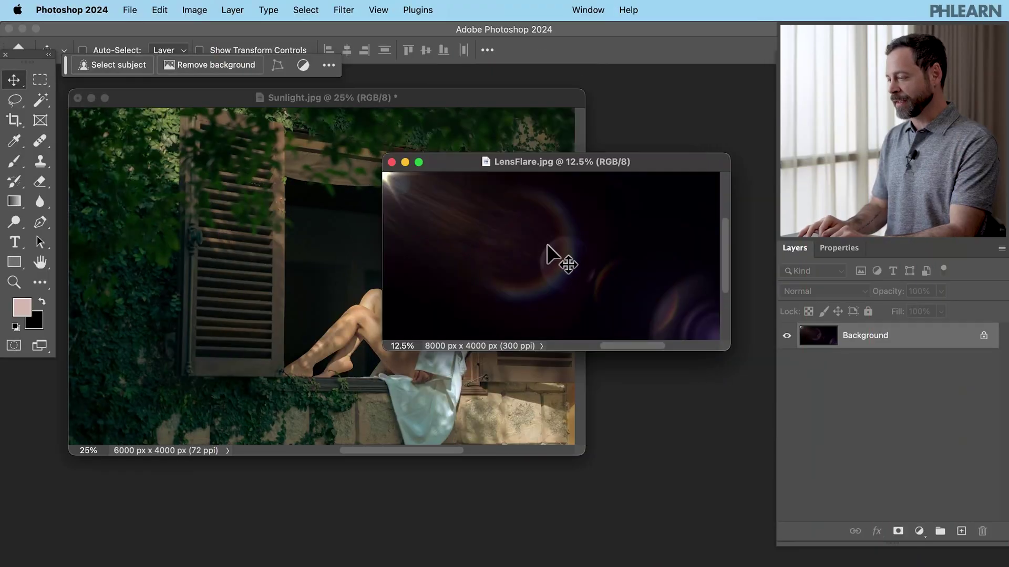
# Drag the lens flare into Sunlight.jpg as Layer 1 and switch to full-screen view
pyautogui.moveTo(546, 244); pyautogui.dragTo(333, 249)
pyautogui.press('f')
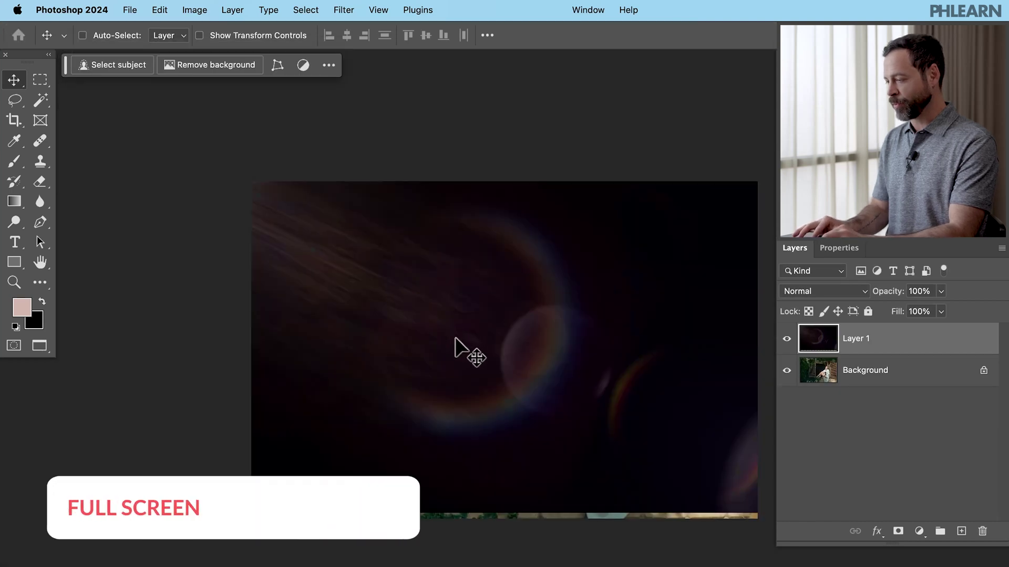
pyautogui.moveTo(489, 332); pyautogui.dragTo(547, 337)
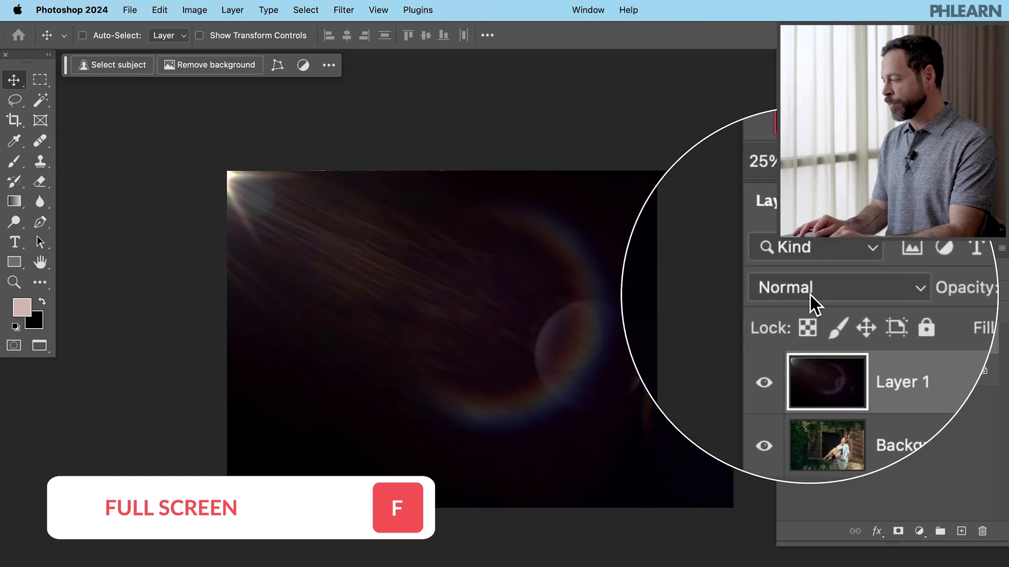
# Set Layer 1's blend mode to Screen and shift the flare slightly right
pyautogui.click(821, 291)
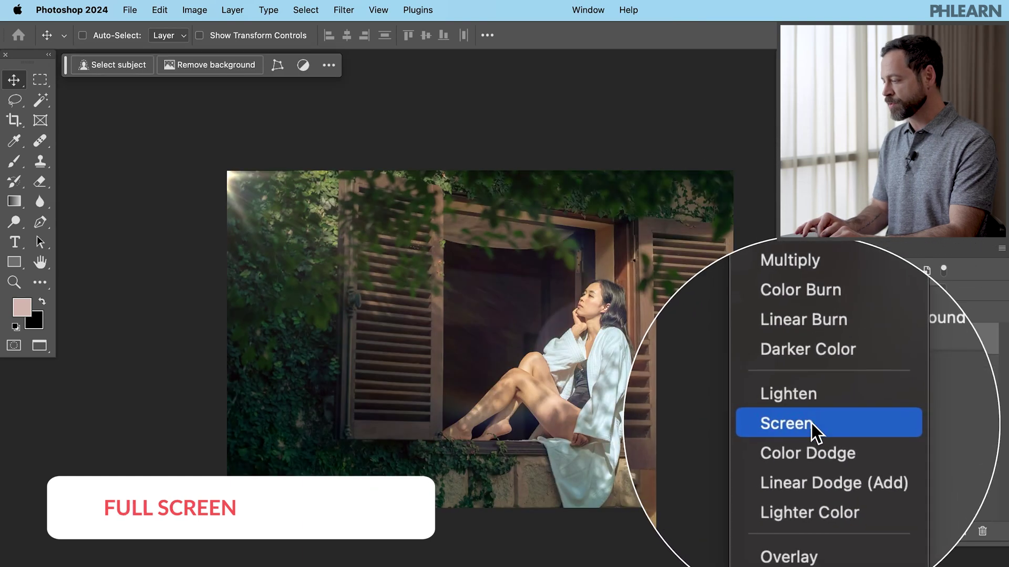
pyautogui.click(811, 423)
pyautogui.moveTo(622, 383); pyautogui.dragTo(641, 387)
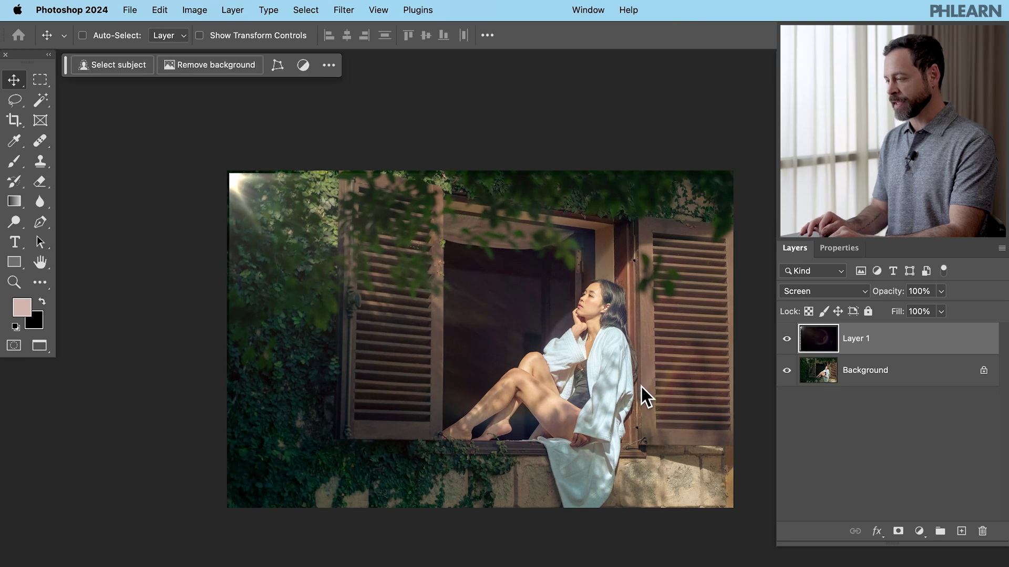
pyautogui.scroll(-1, 641, 386)
pyautogui.hscroll(1, 640, 386)
pyautogui.scroll(3, 641, 386)
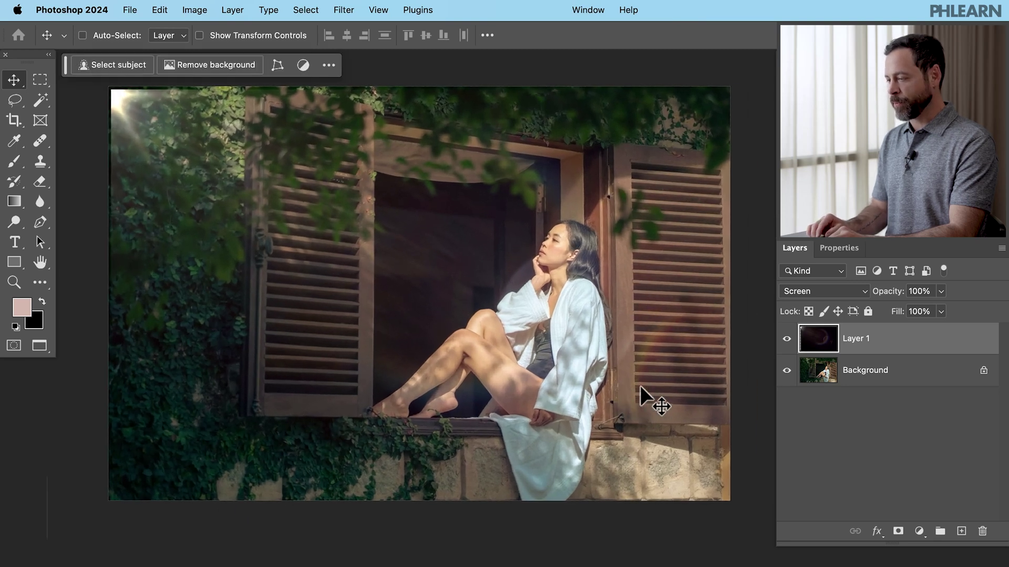
pyautogui.press('super+t')
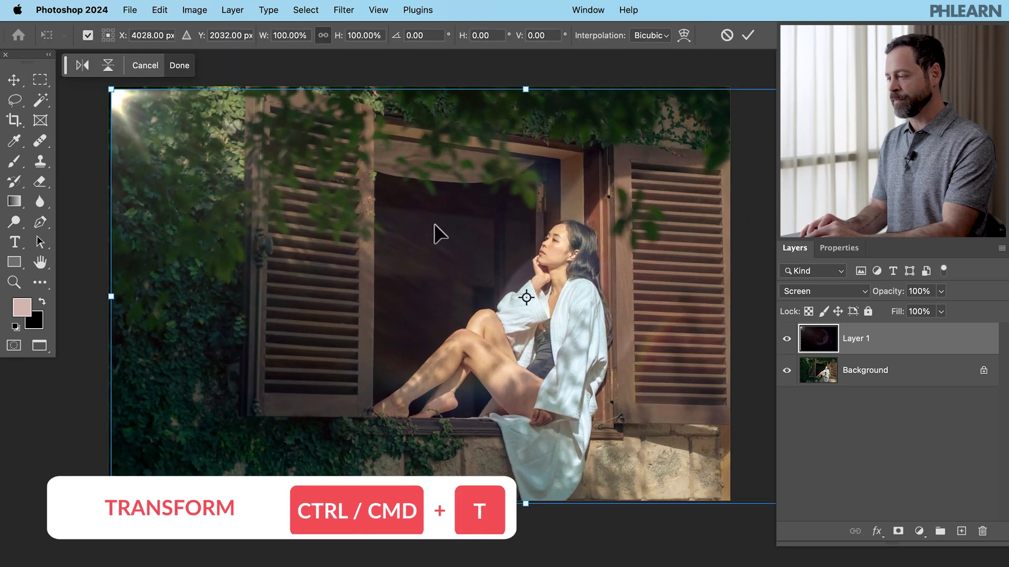
# Flip the flare horizontally, move it left, scale it to 105% and commit
pyautogui.click(86, 68)
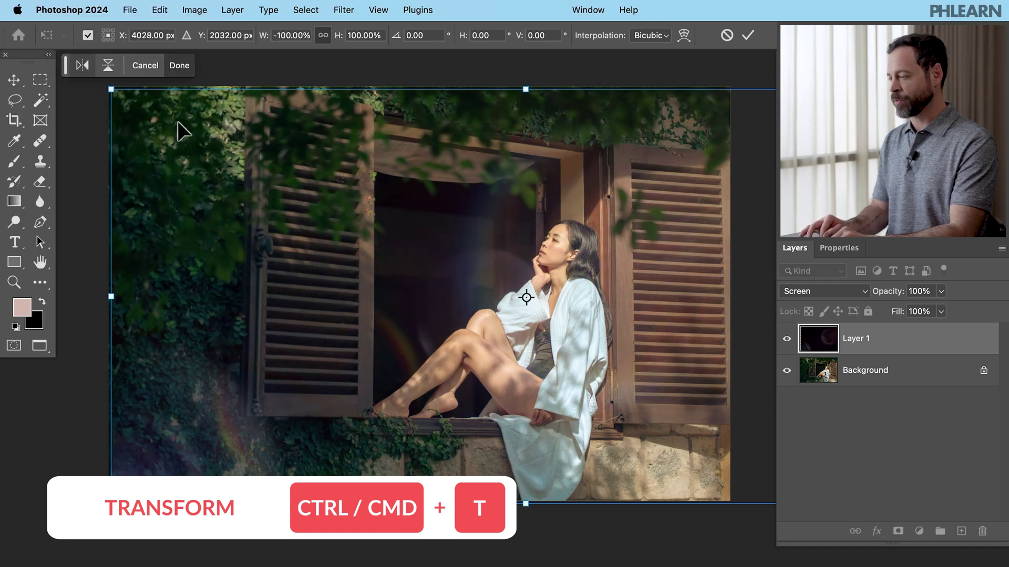
pyautogui.moveTo(524, 317); pyautogui.dragTo(381, 312)
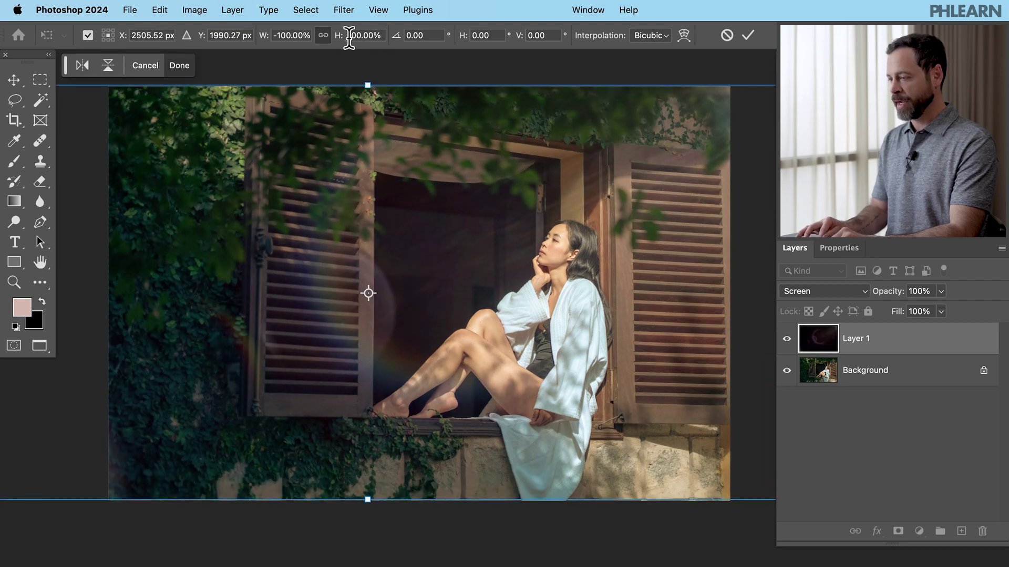
pyautogui.moveTo(342, 46); pyautogui.dragTo(345, 47)
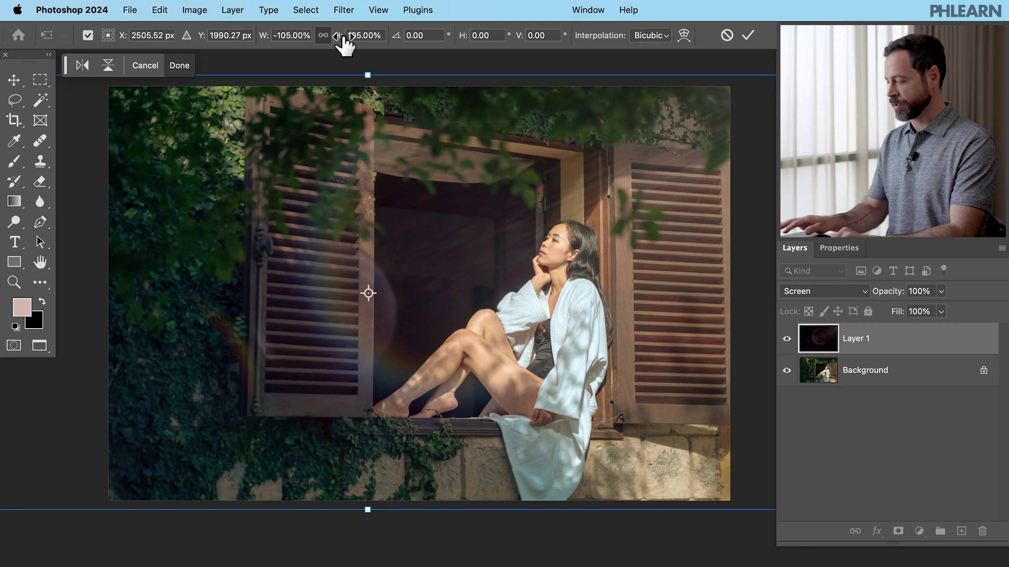
pyautogui.press('Return')
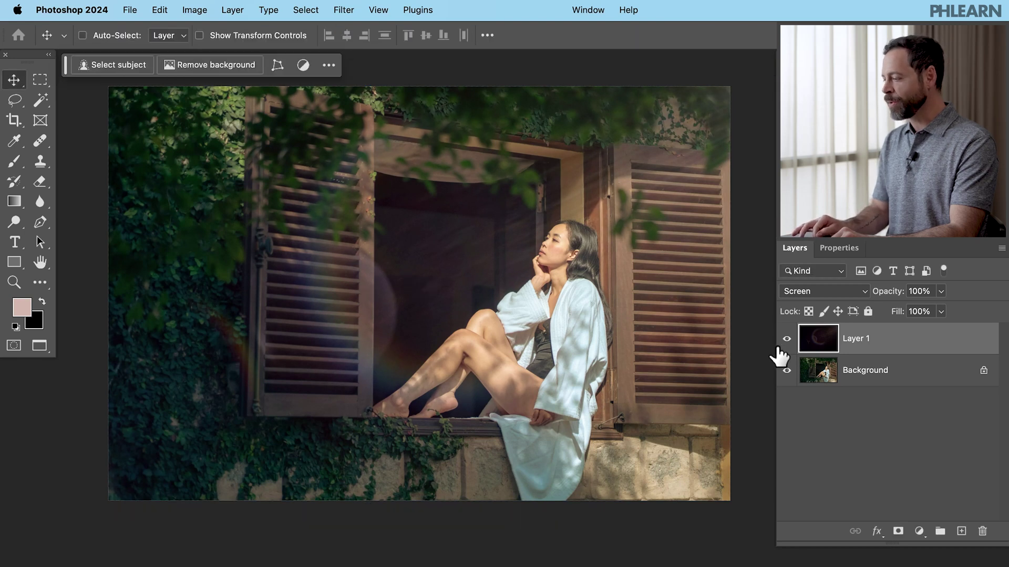
# Compare the photo with and without the flare, then convert Layer 1 to a Smart Object
pyautogui.click(787, 339)
pyautogui.click(787, 339)
pyautogui.click(787, 339)
pyautogui.click(787, 339)
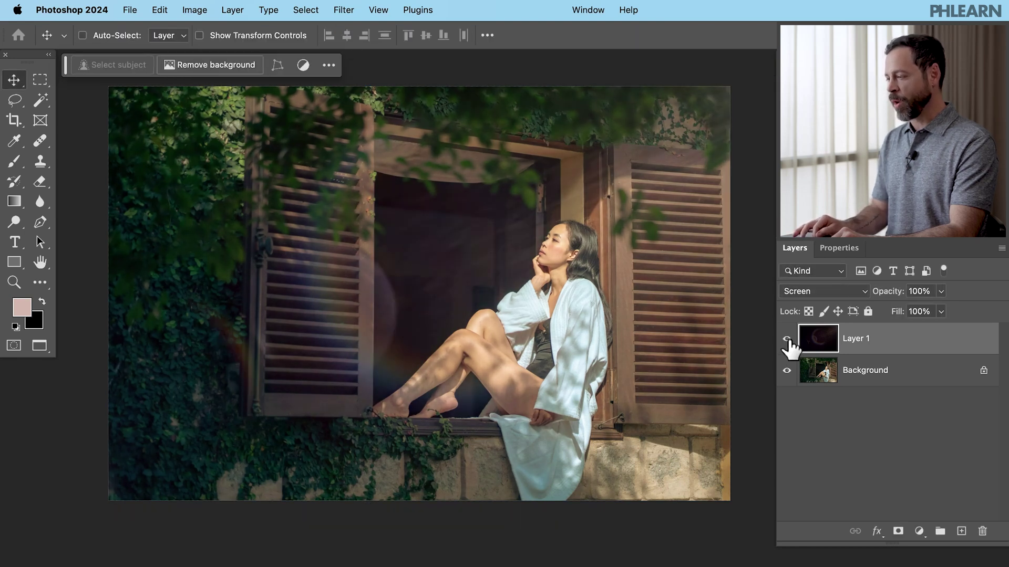
pyautogui.click(787, 338)
pyautogui.click(787, 339)
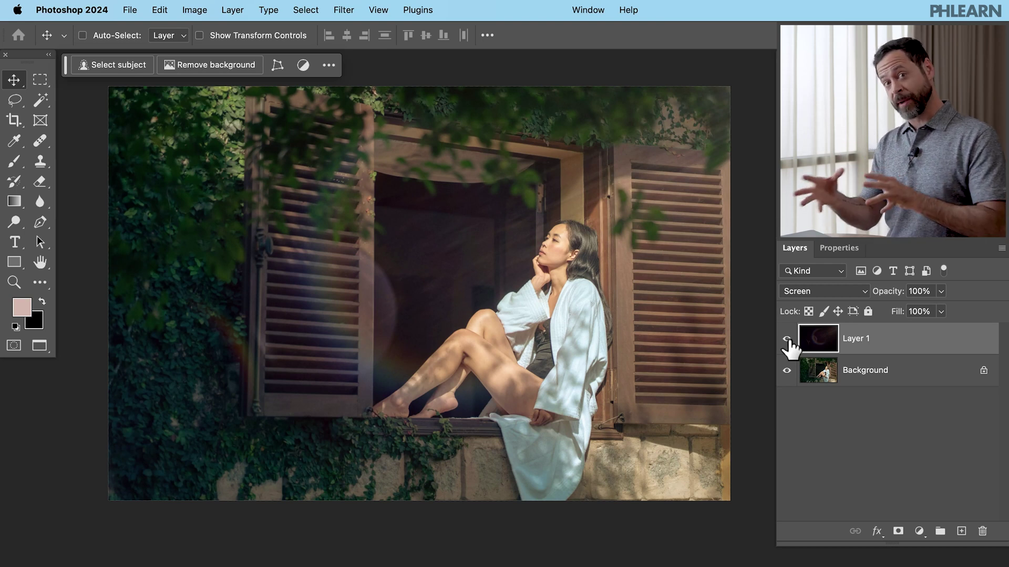
pyautogui.rightClick(864, 341)
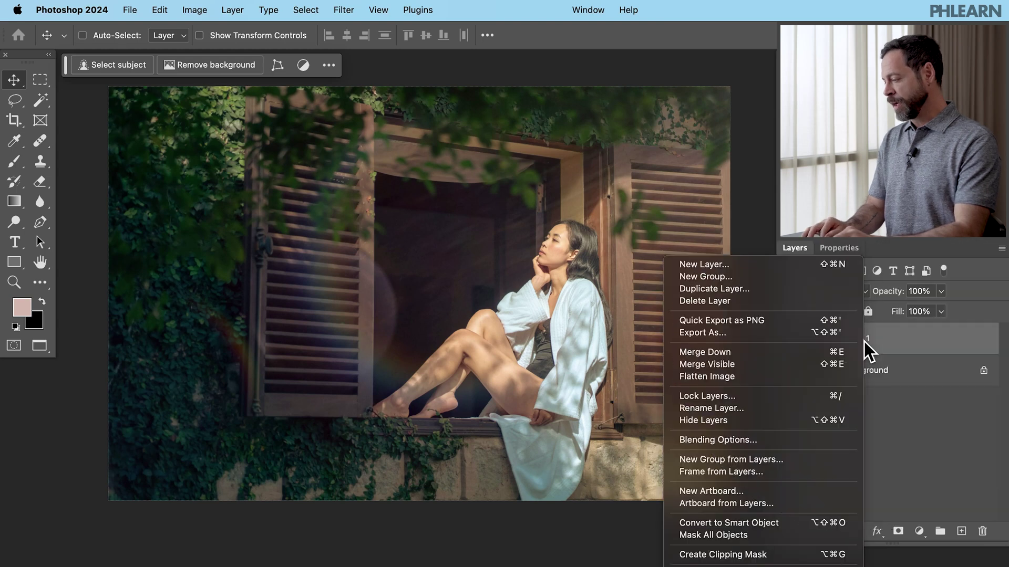
pyautogui.click(733, 527)
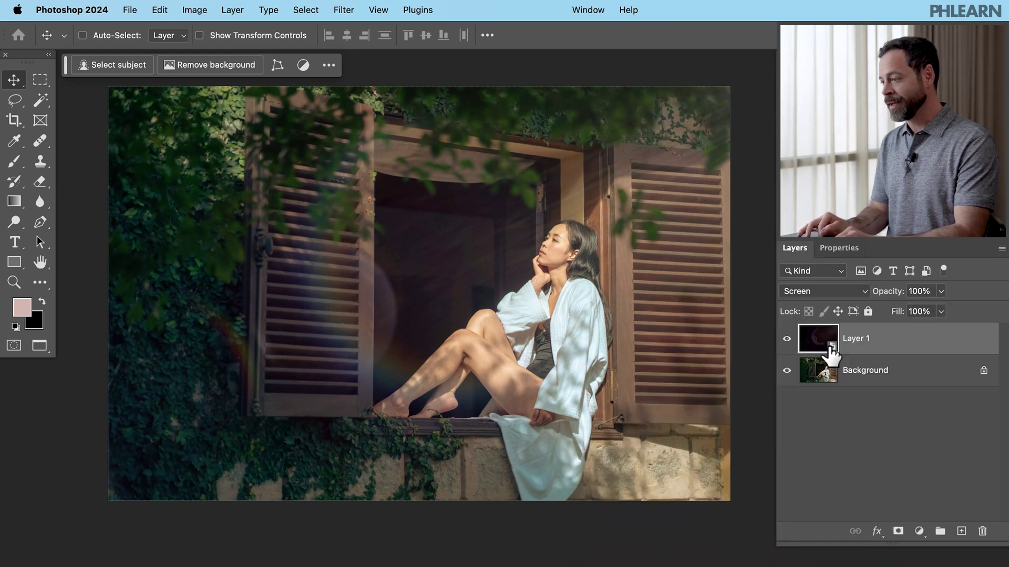
# Apply a Camera Raw Filter to Layer 1 with Temperature +32
pyautogui.click(343, 9)
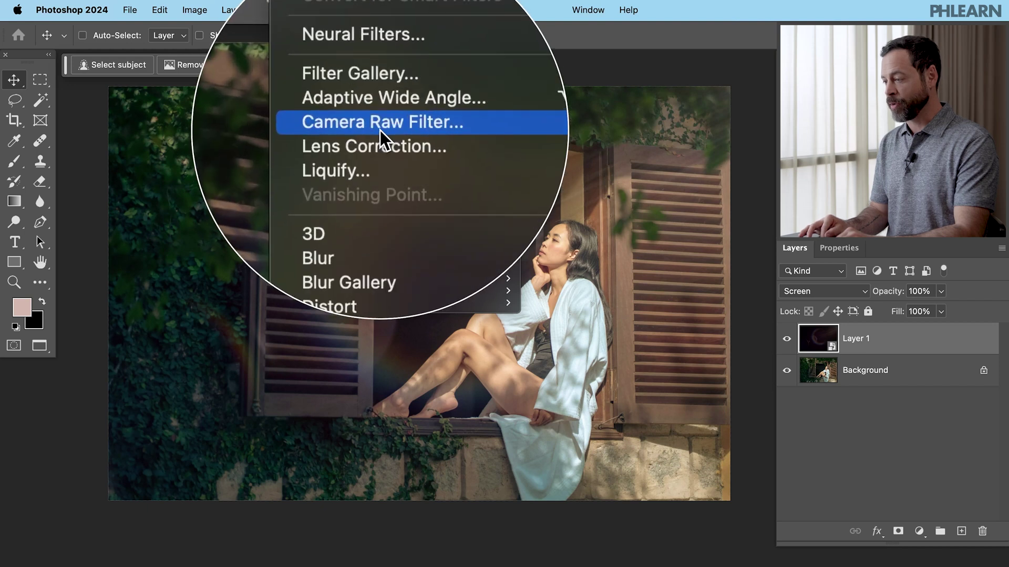
pyautogui.click(379, 130)
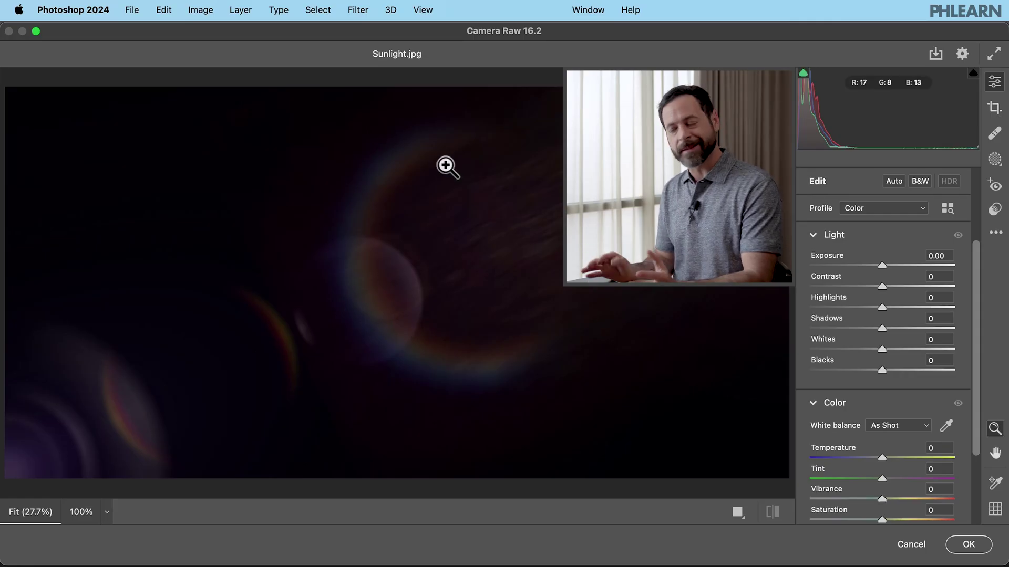
pyautogui.scroll(-3, 829, 339)
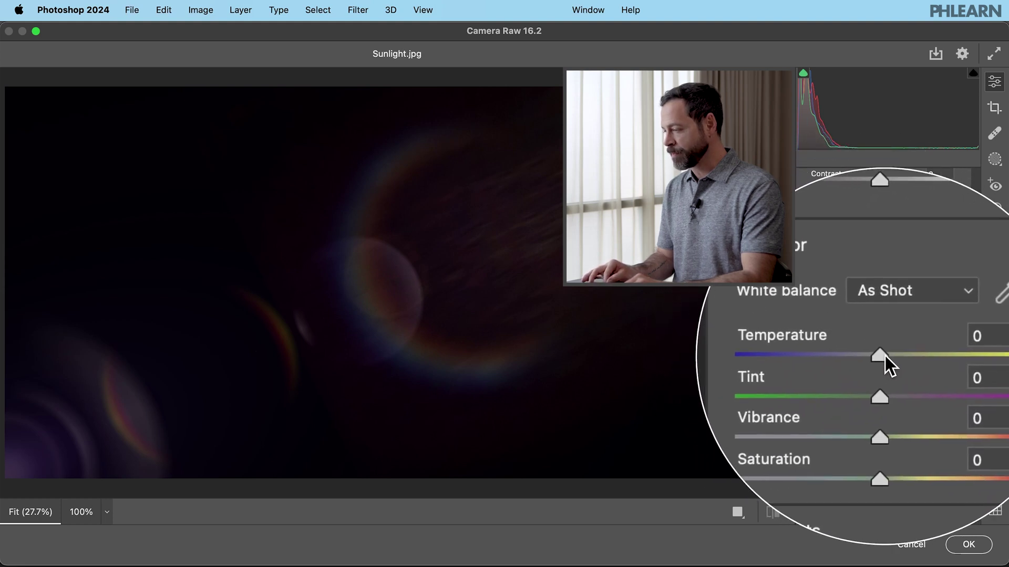
pyautogui.moveTo(885, 355); pyautogui.dragTo(918, 353)
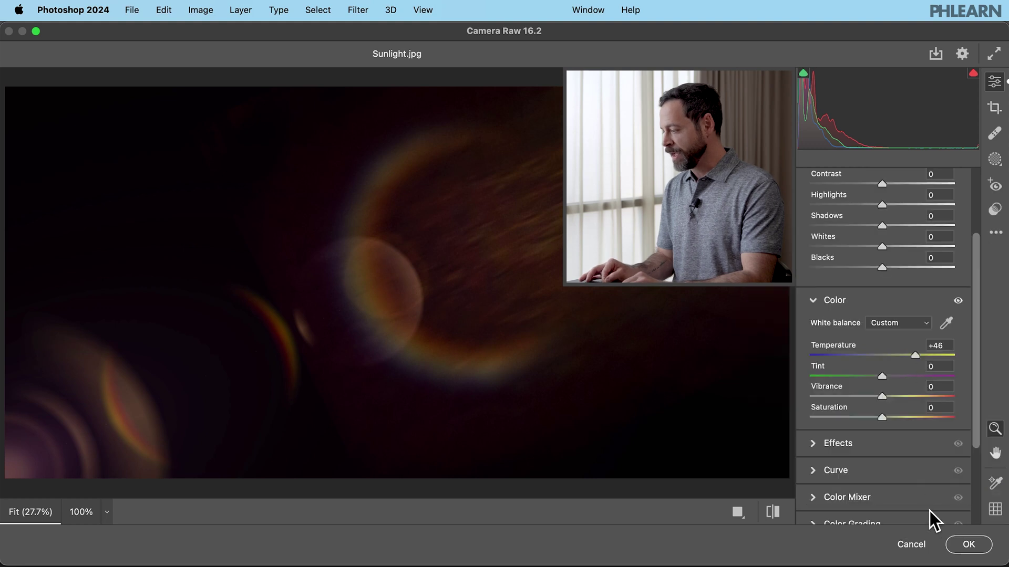
pyautogui.click(966, 546)
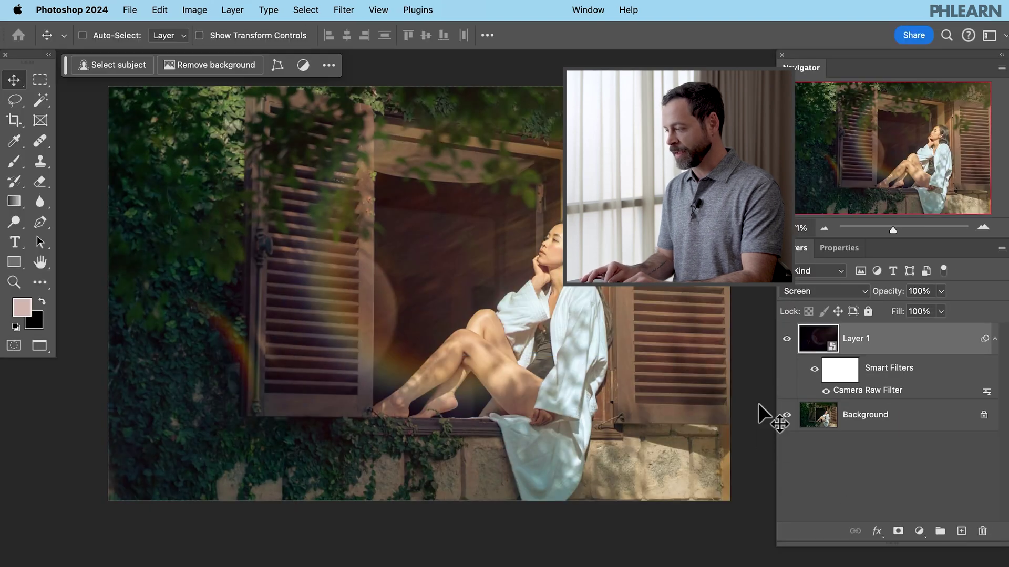
# Compare the filter on and off, then raise the flare's Temperature to +40
pyautogui.click(814, 370)
pyautogui.click(816, 373)
pyautogui.click(815, 373)
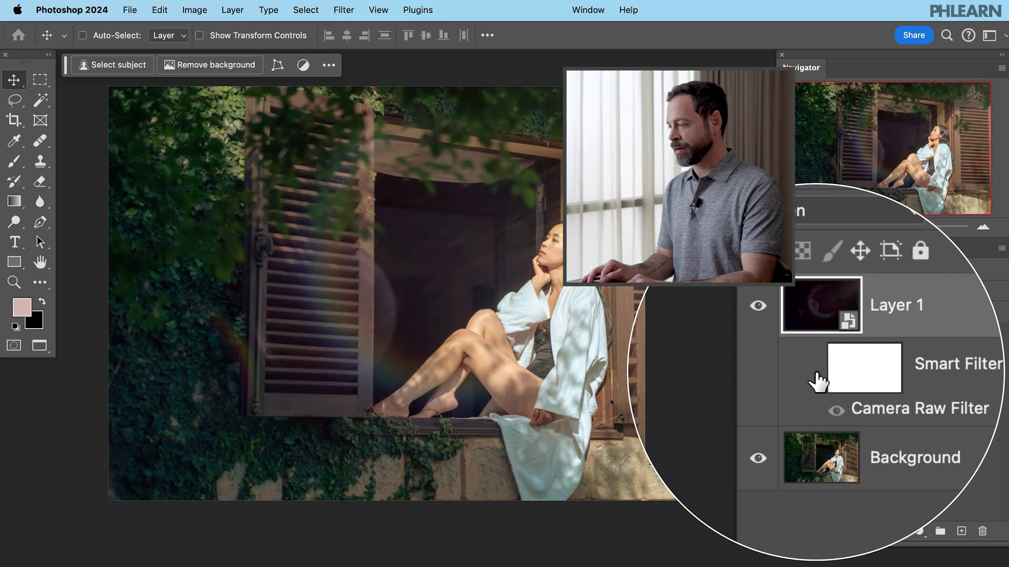
pyautogui.click(816, 373)
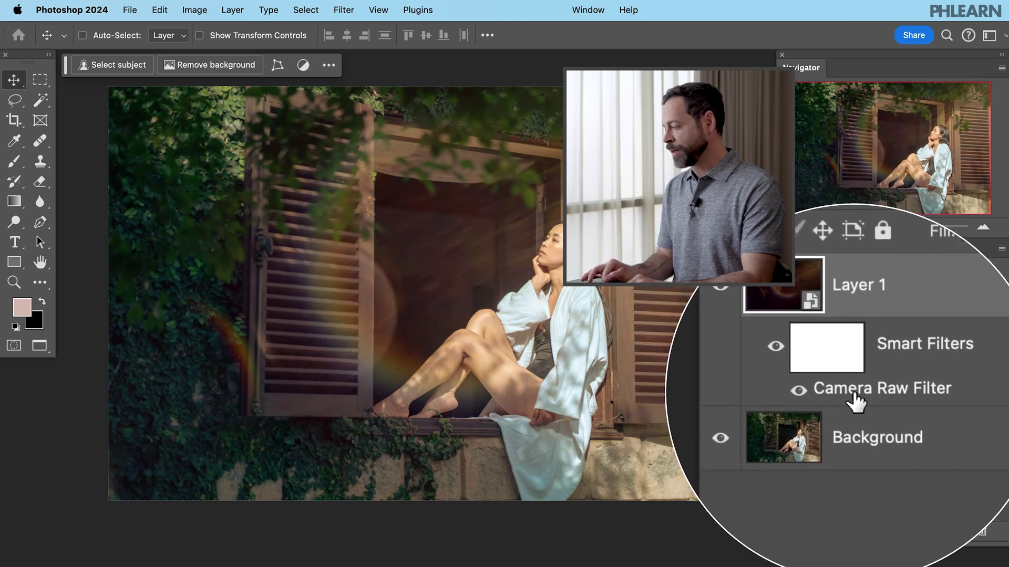
pyautogui.doubleClick(854, 392)
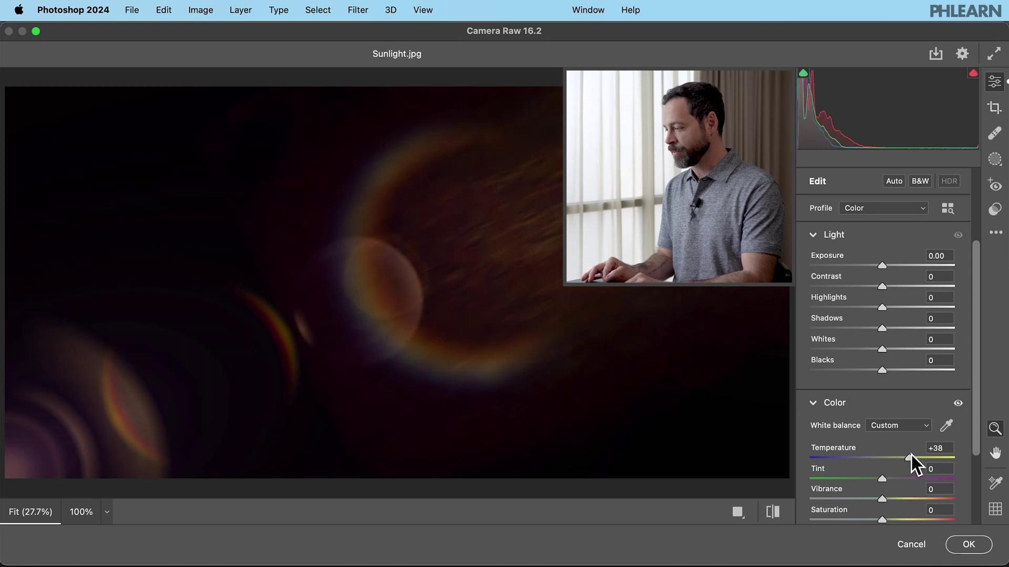
pyautogui.moveTo(911, 455); pyautogui.dragTo(887, 478)
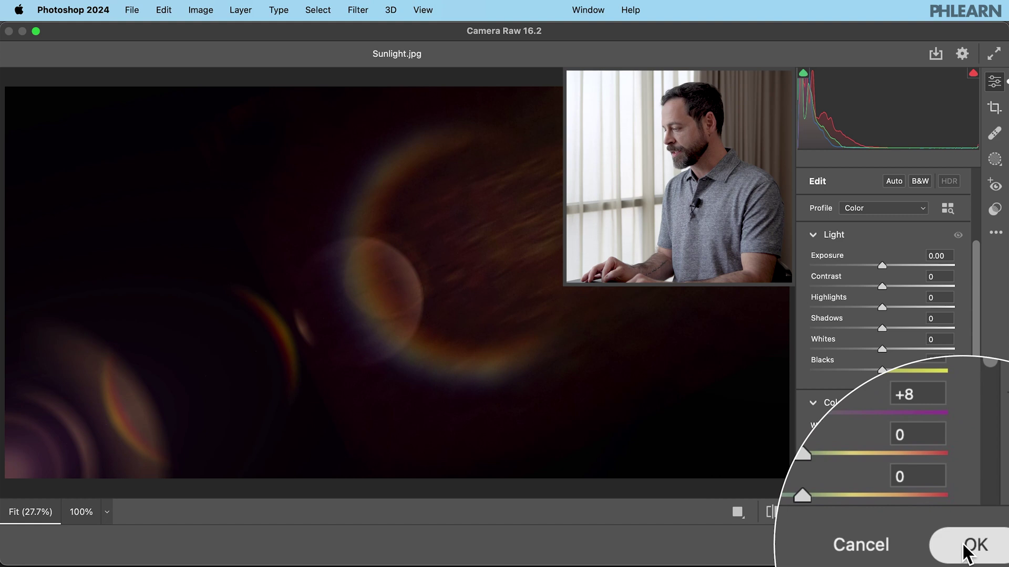
pyautogui.click(965, 547)
pyautogui.click(785, 339)
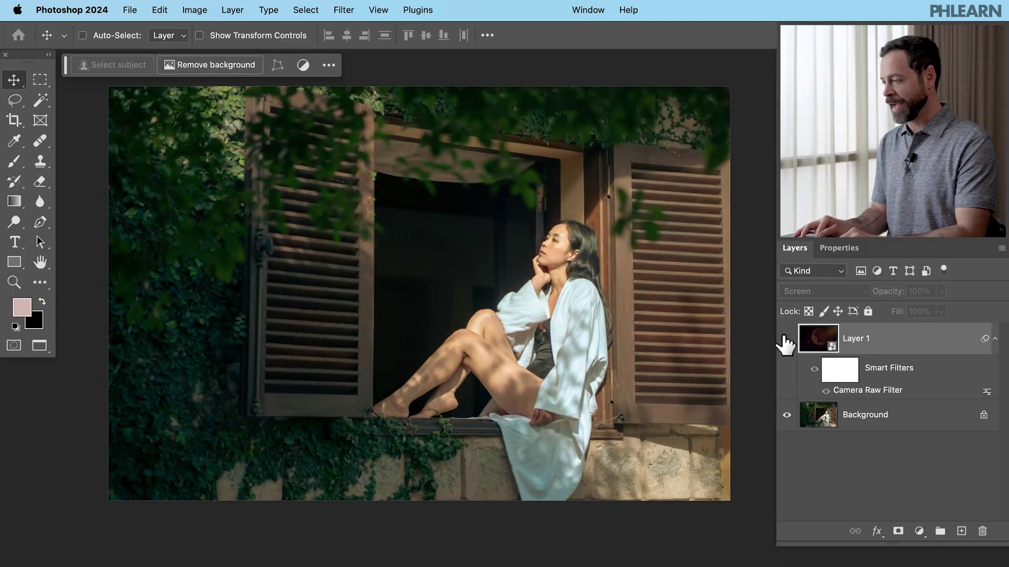
pyautogui.click(786, 339)
# Convert the Background photo to smart object Layer 0 and open the Camera Raw Filter on it
pyautogui.click(786, 339)
pyautogui.click(785, 339)
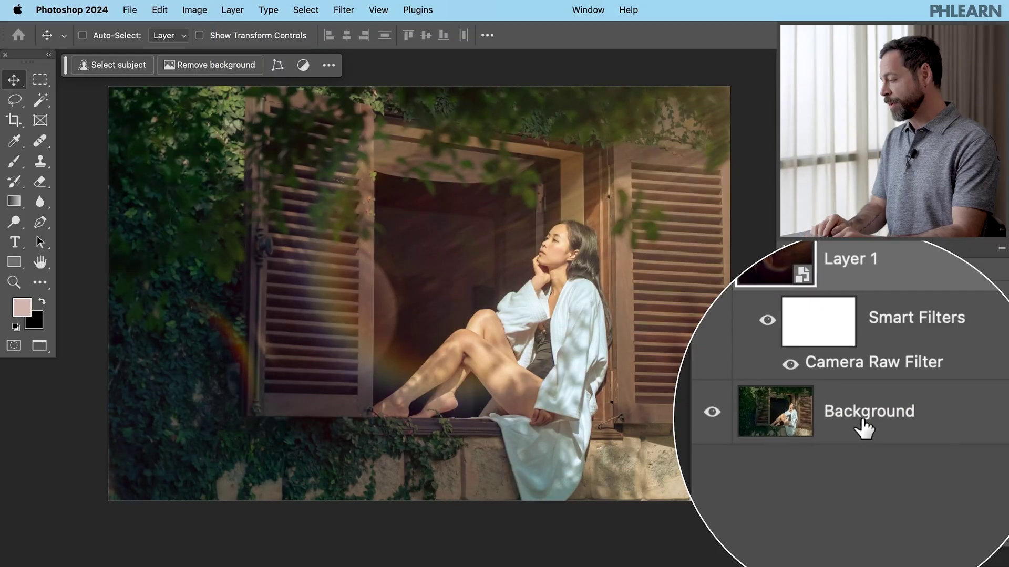
pyautogui.rightClick(862, 428)
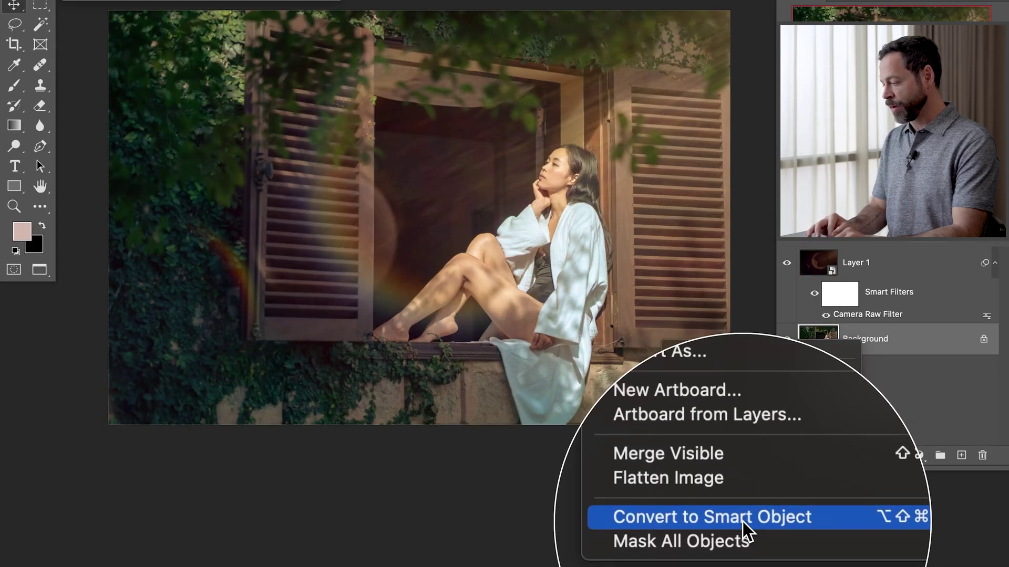
pyautogui.click(742, 522)
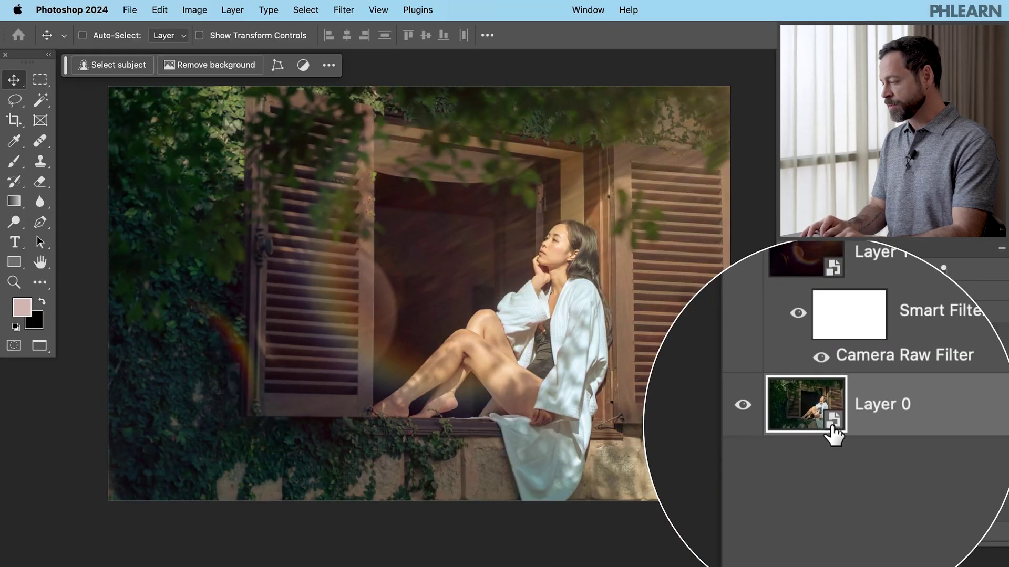
pyautogui.click(345, 9)
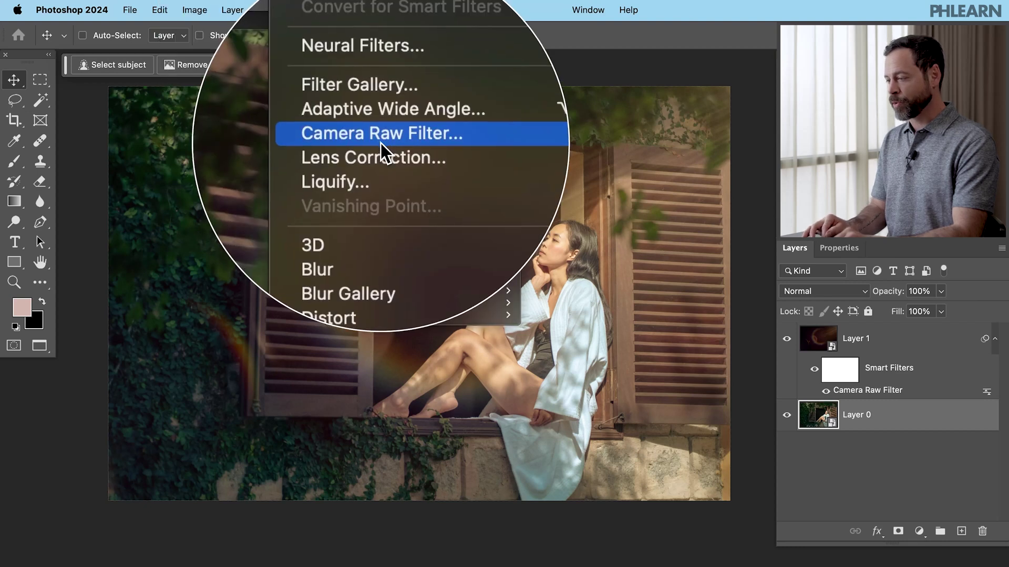
pyautogui.click(380, 143)
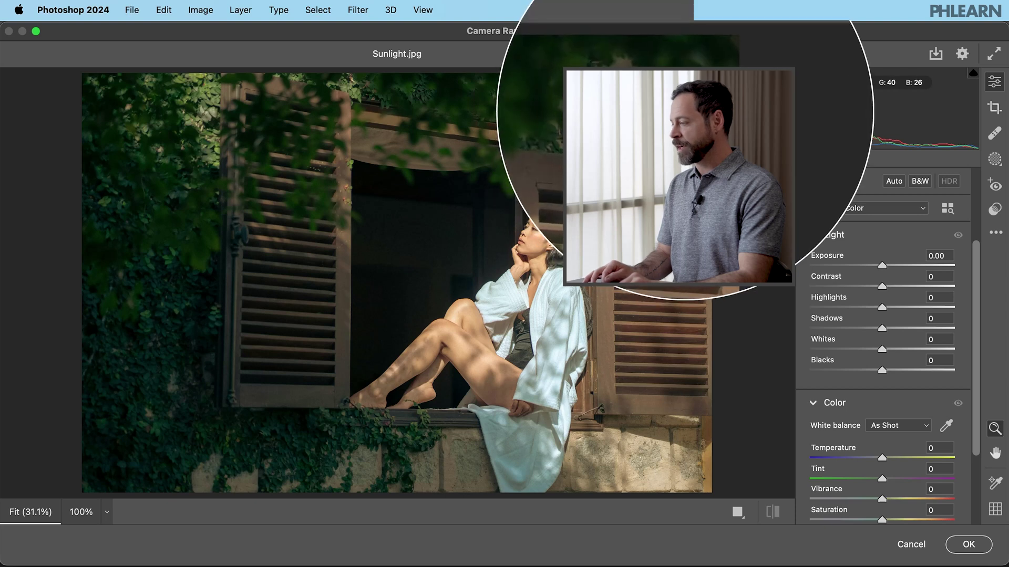
# Create a radial gradient mask drawn as an ellipse over the window
pyautogui.click(995, 161)
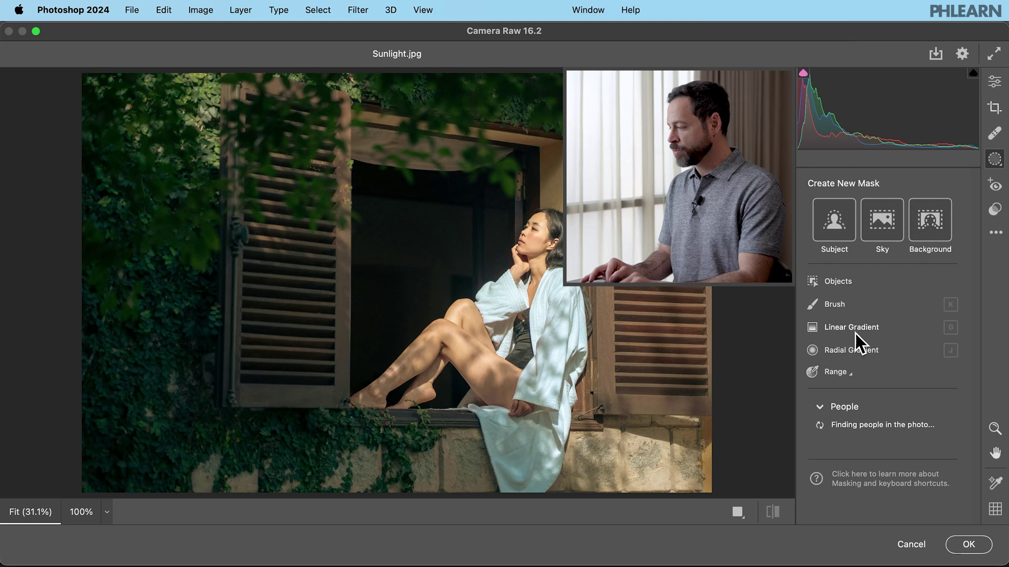
pyautogui.click(850, 351)
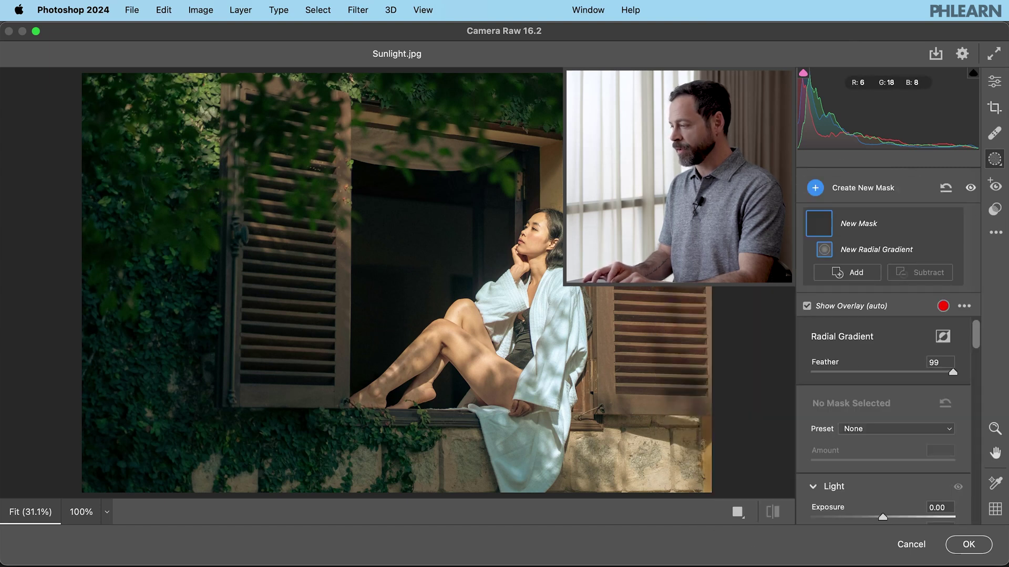
pyautogui.moveTo(550, 211); pyautogui.dragTo(390, 316)
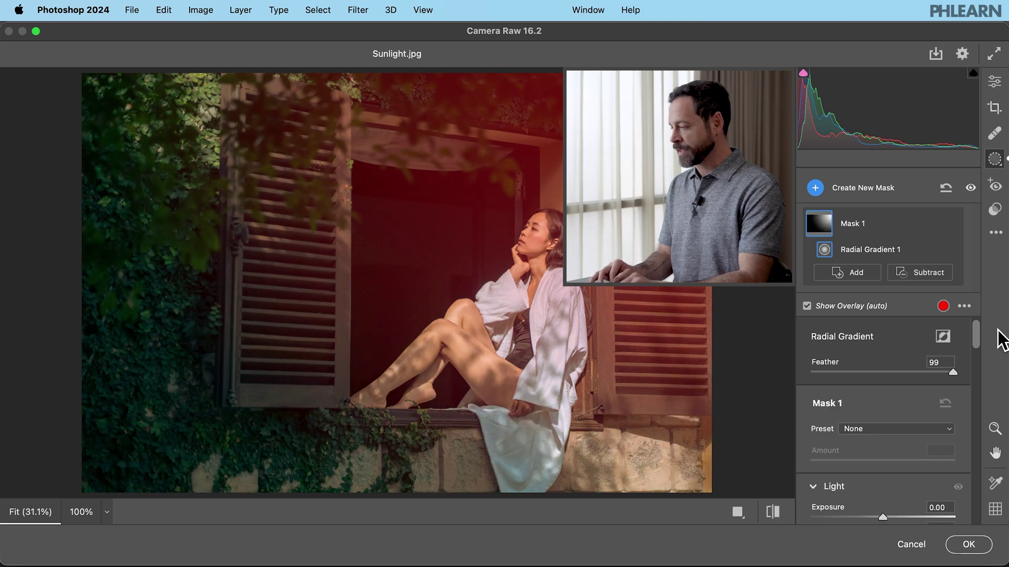
pyautogui.scroll(-5, 864, 349)
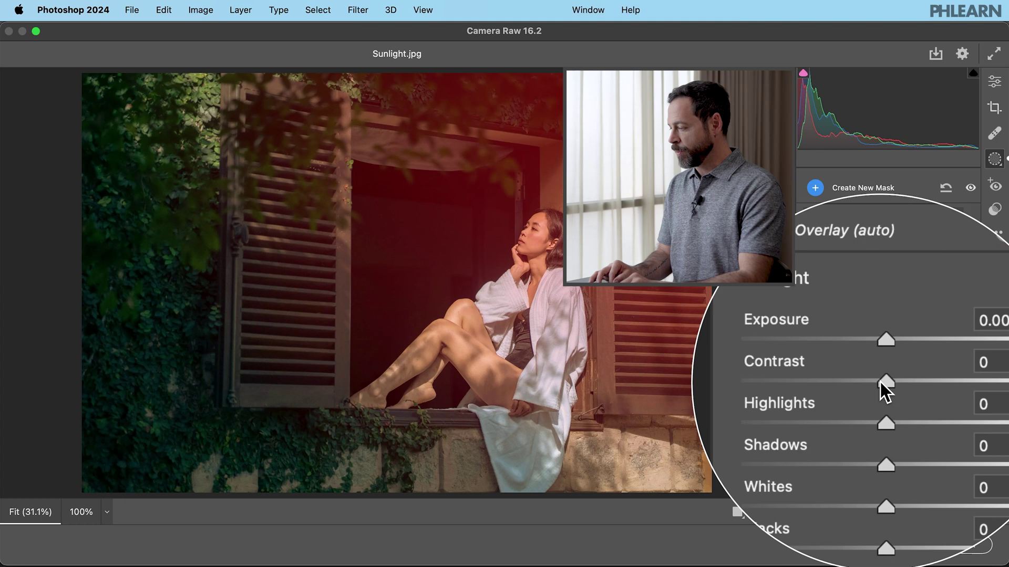
# Set the mask to Contrast -38, Shadows +69, Blacks +58, Temperature +62, Tint +30
pyautogui.moveTo(881, 385); pyautogui.dragTo(852, 382)
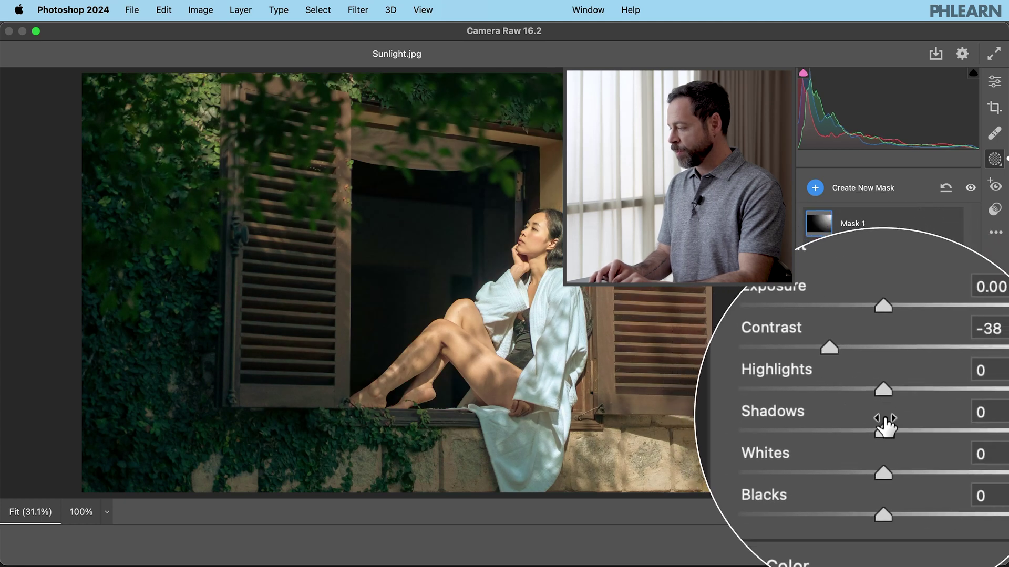
pyautogui.moveTo(884, 425); pyautogui.dragTo(934, 421)
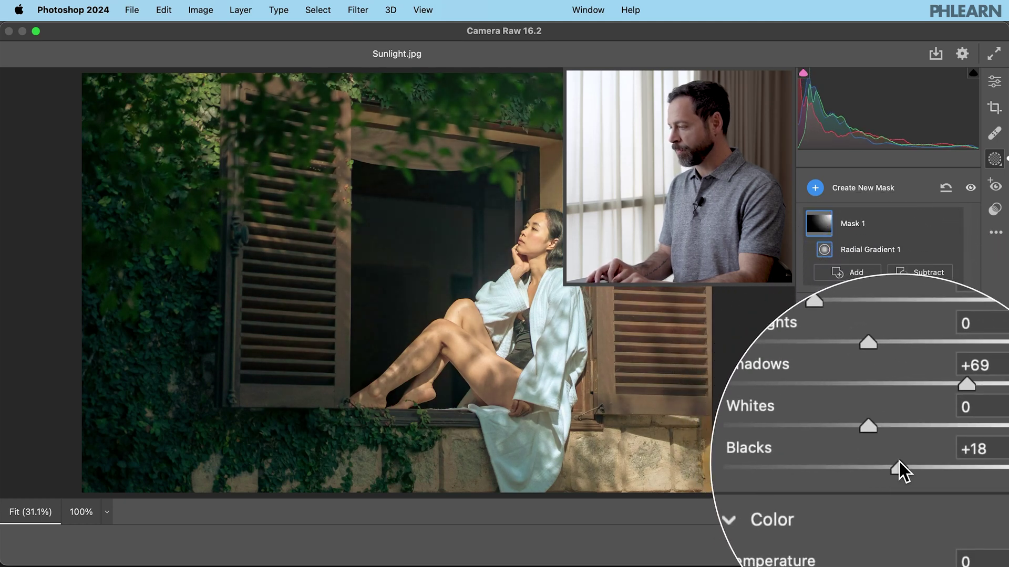
pyautogui.moveTo(900, 462); pyautogui.dragTo(923, 460)
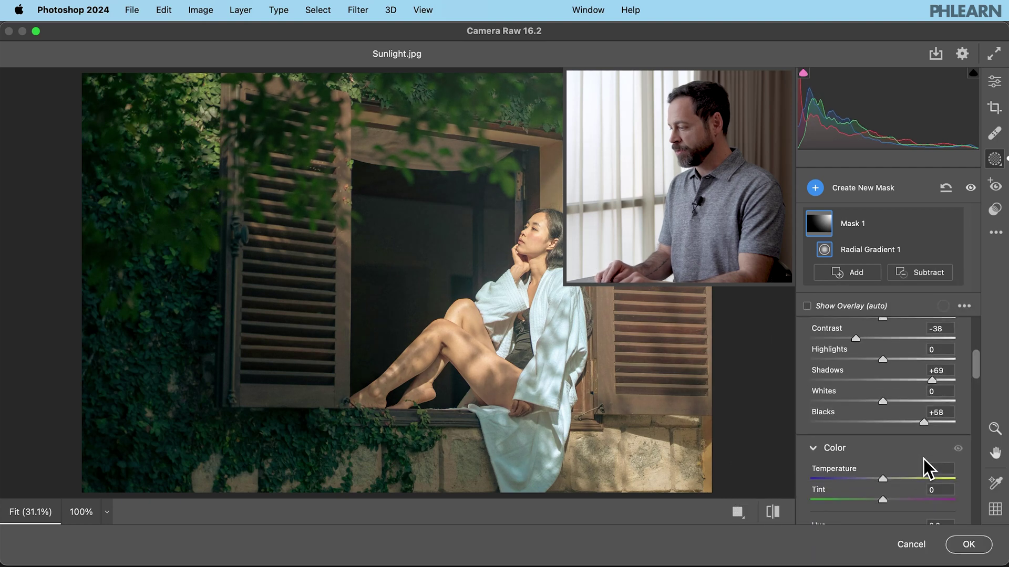
pyautogui.scroll(-3, 923, 459)
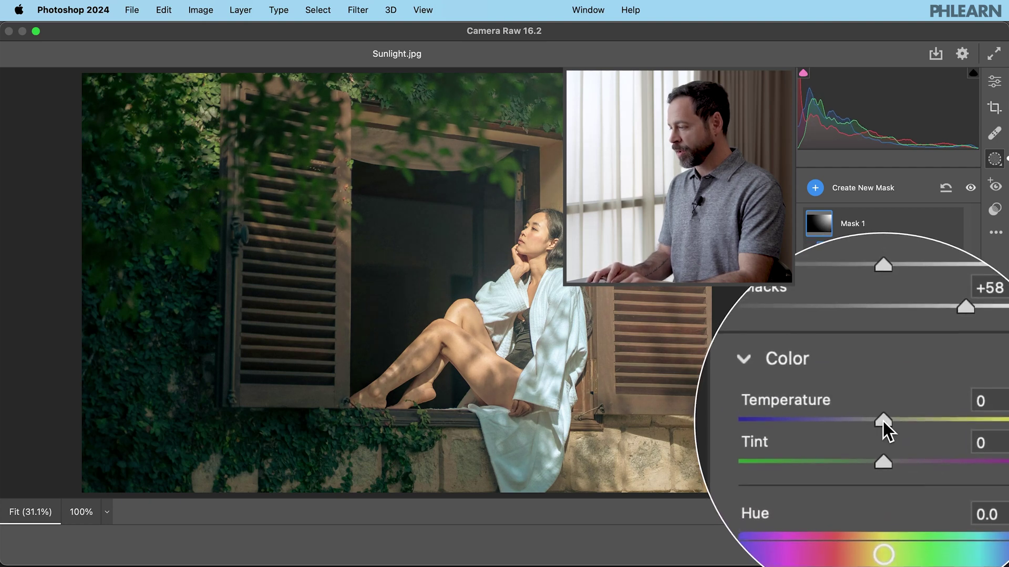
pyautogui.moveTo(883, 422); pyautogui.dragTo(904, 442)
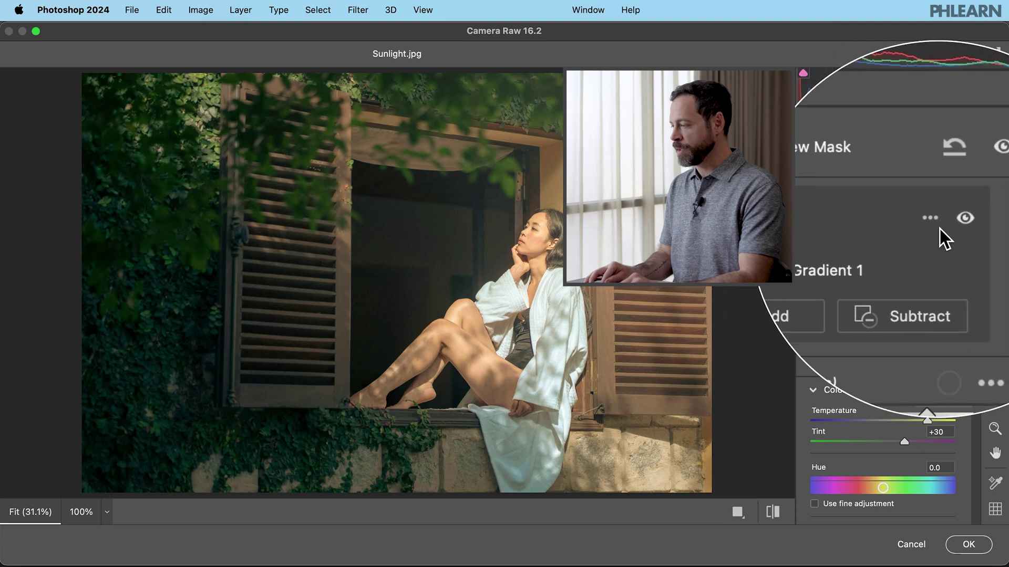
pyautogui.click(951, 224)
pyautogui.click(952, 224)
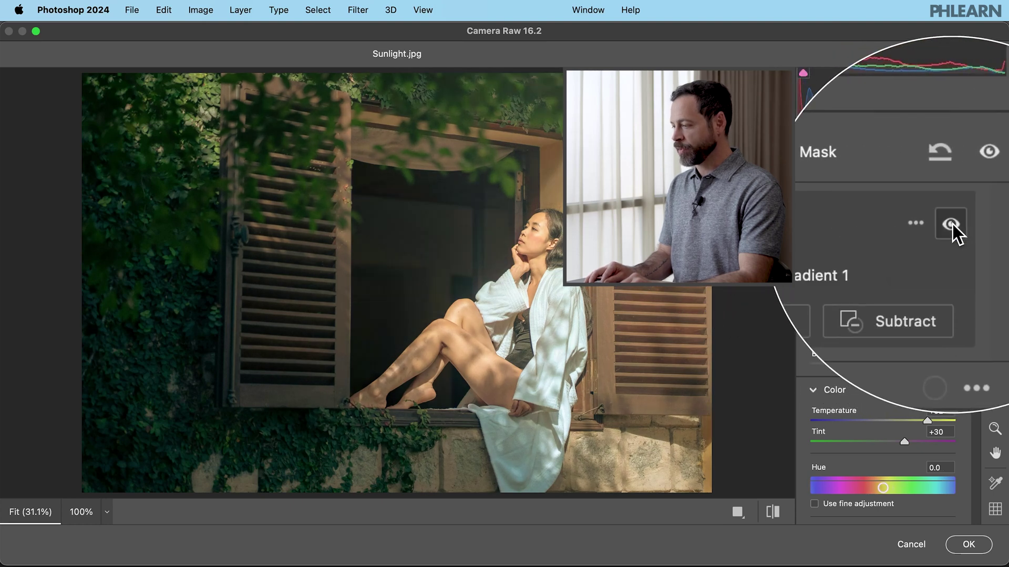
pyautogui.click(952, 224)
pyautogui.click(952, 225)
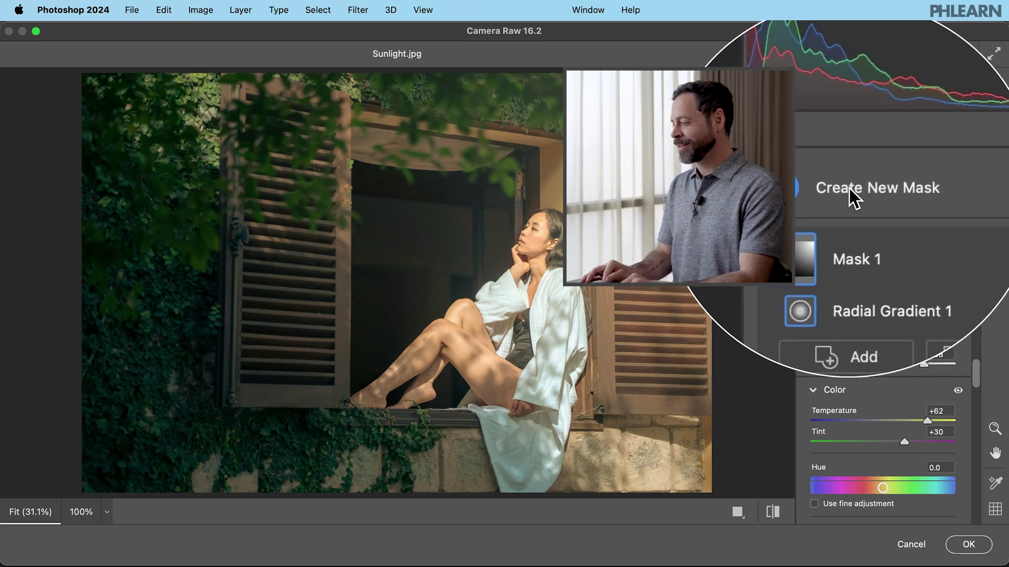
# Add a second radial gradient mask at the top of the window
pyautogui.click(849, 188)
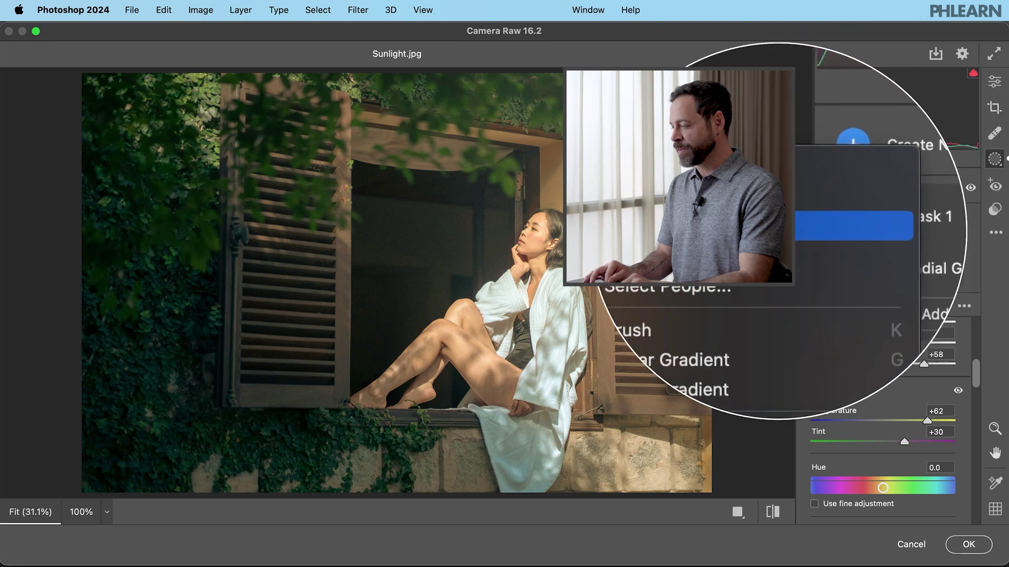
pyautogui.click(731, 311)
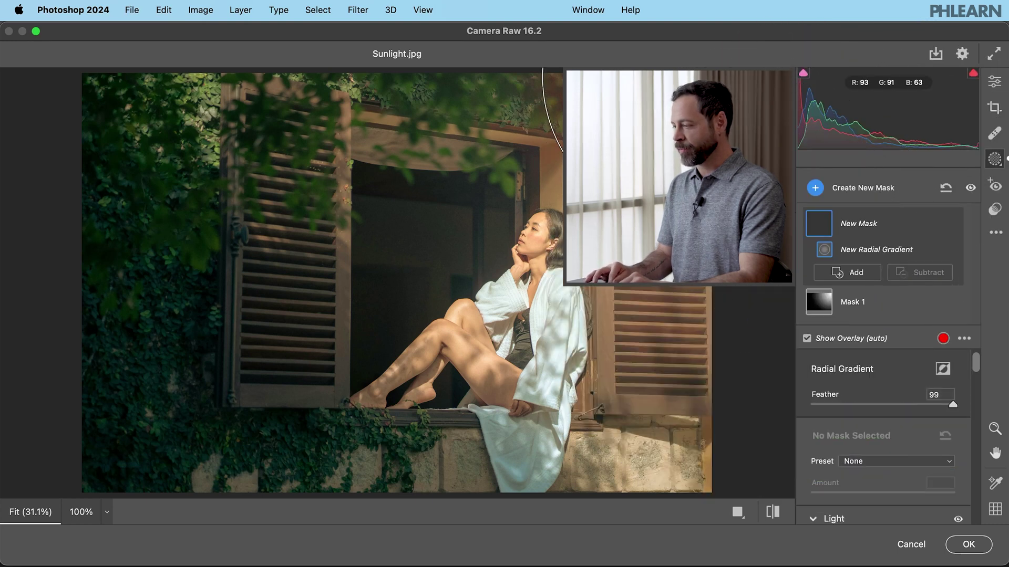
pyautogui.moveTo(504, 247); pyautogui.dragTo(506, 274)
pyautogui.scroll(-5, 876, 362)
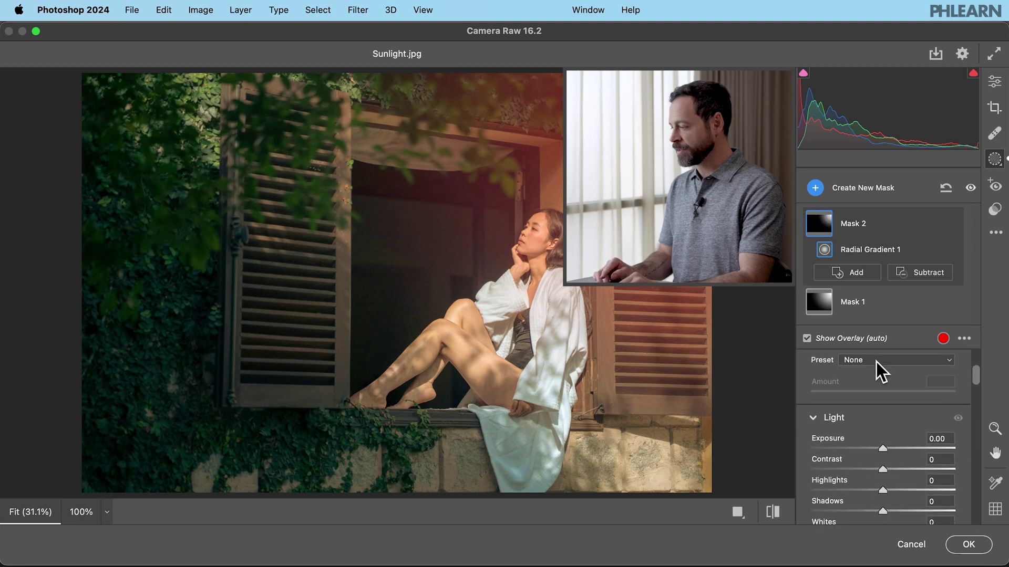
# Give Mask 2 Exposure +0.50, Blacks +89, Temperature +65 and Tint +12
pyautogui.moveTo(881, 406); pyautogui.dragTo(891, 408)
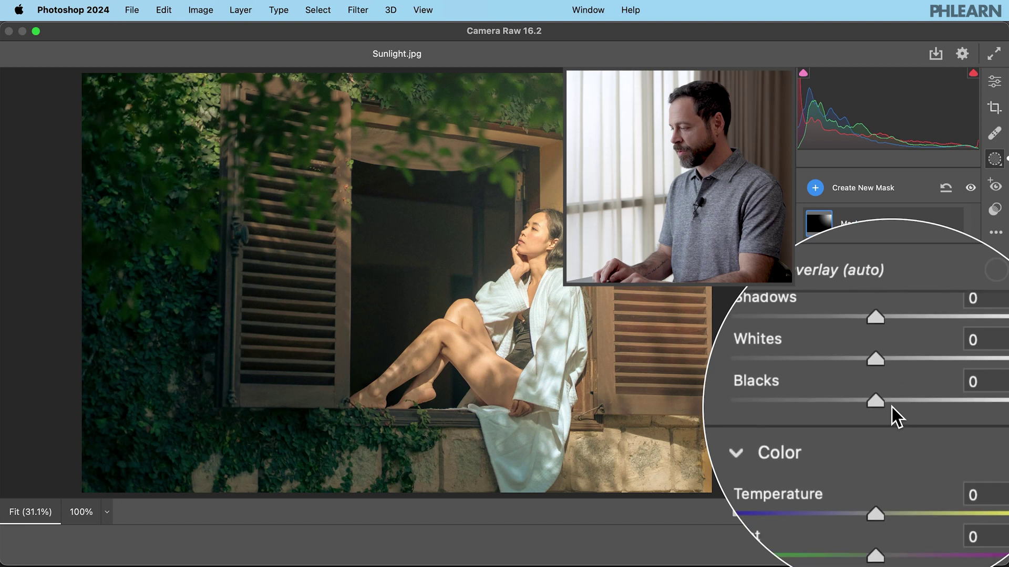
pyautogui.moveTo(887, 400); pyautogui.dragTo(948, 396)
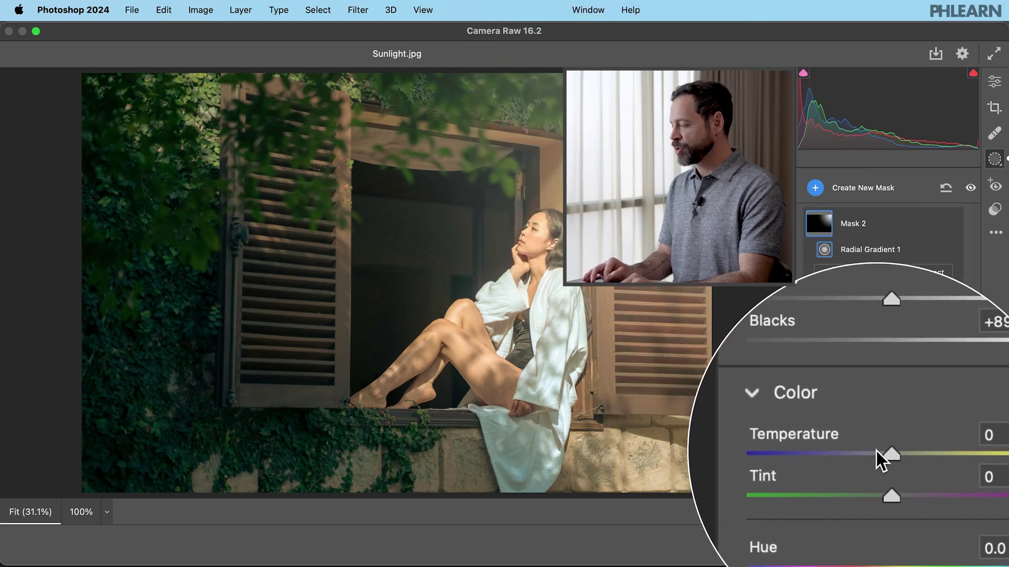
pyautogui.moveTo(884, 455); pyautogui.dragTo(931, 449)
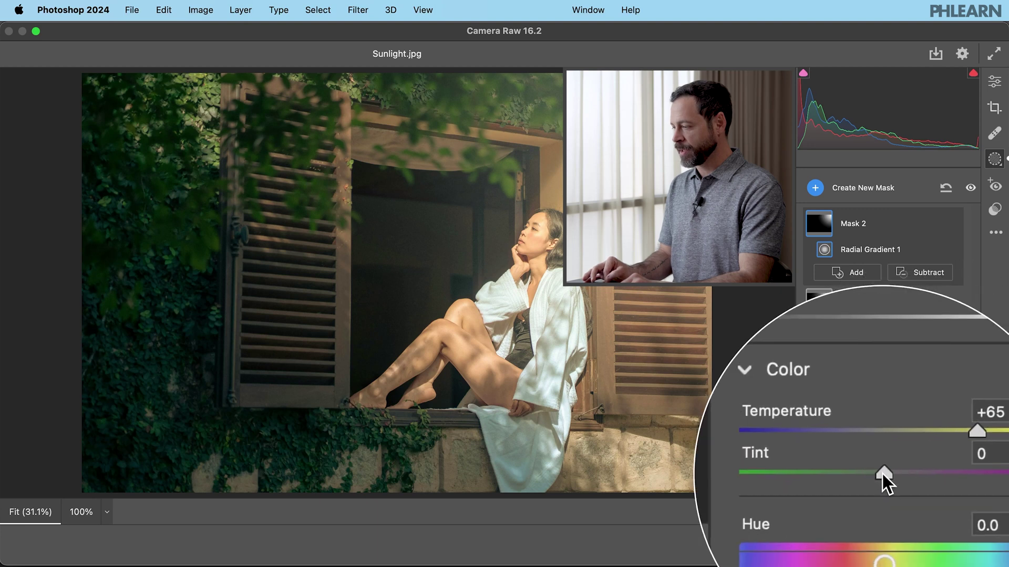
pyautogui.moveTo(883, 474); pyautogui.dragTo(892, 474)
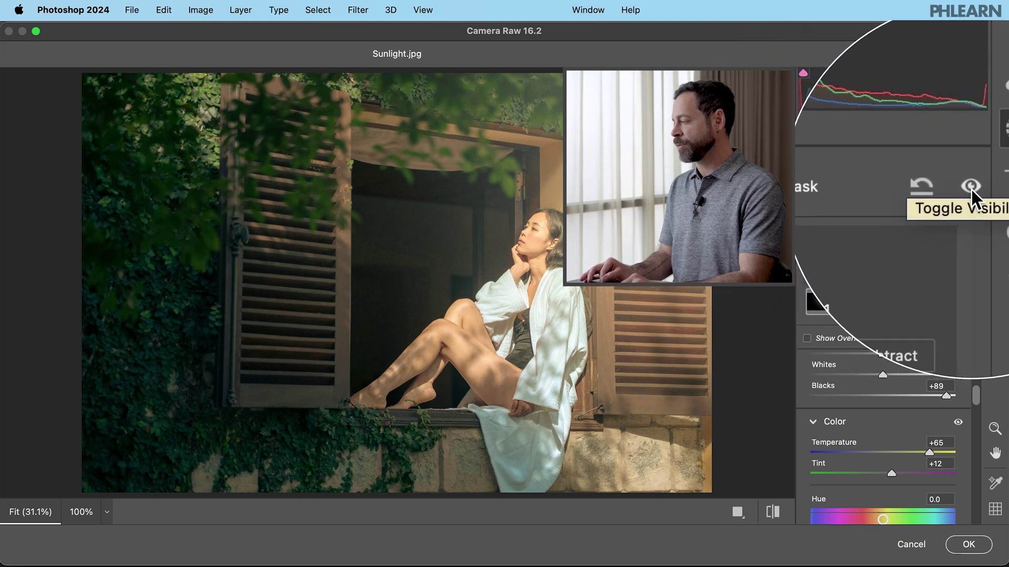
pyautogui.click(971, 187)
pyautogui.click(971, 186)
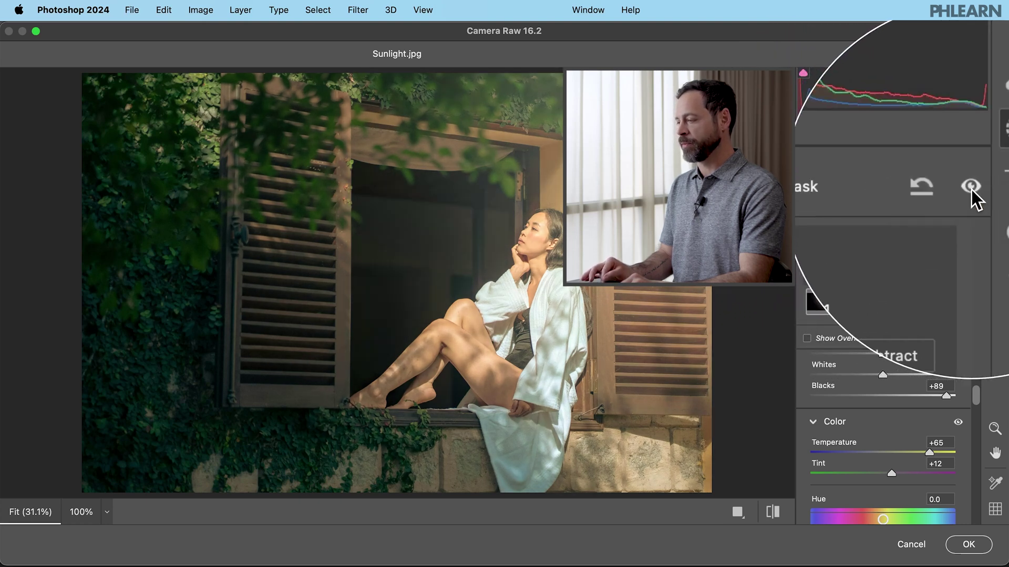
pyautogui.click(972, 189)
pyautogui.click(971, 189)
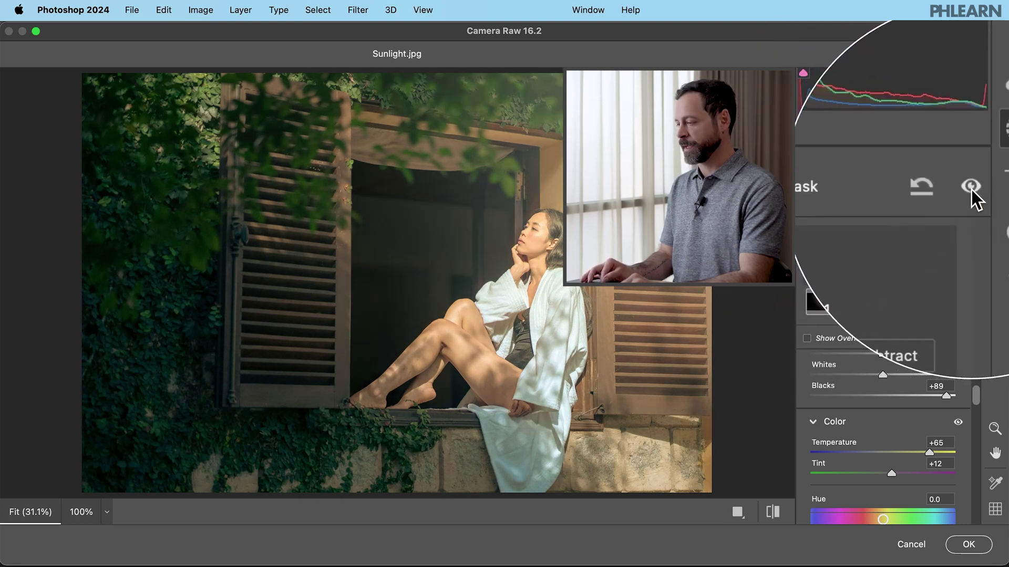
pyautogui.click(972, 189)
pyautogui.click(972, 190)
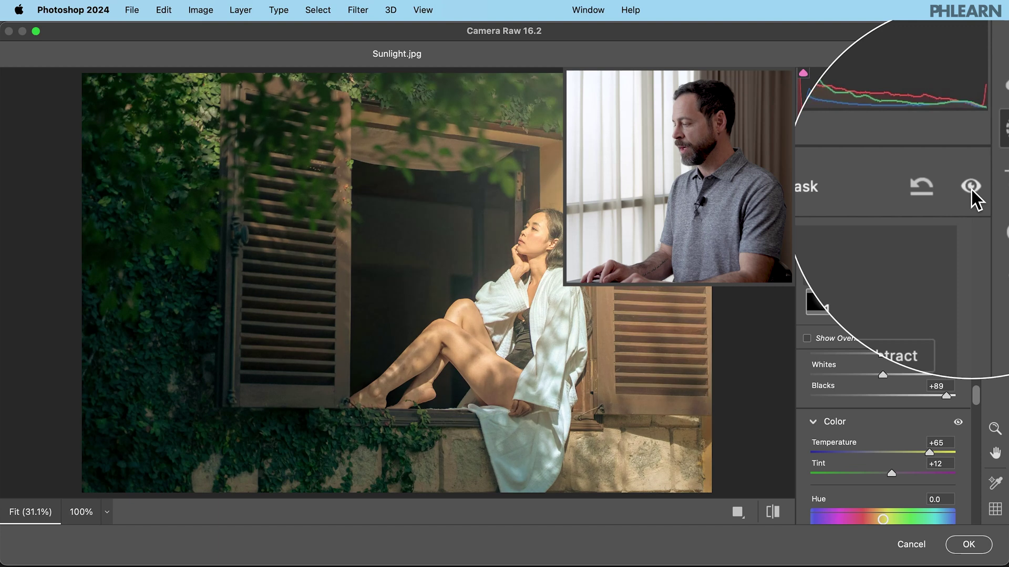
# Apply the Camera Raw edits to Layer 0 and compare the smart filter
pyautogui.click(970, 552)
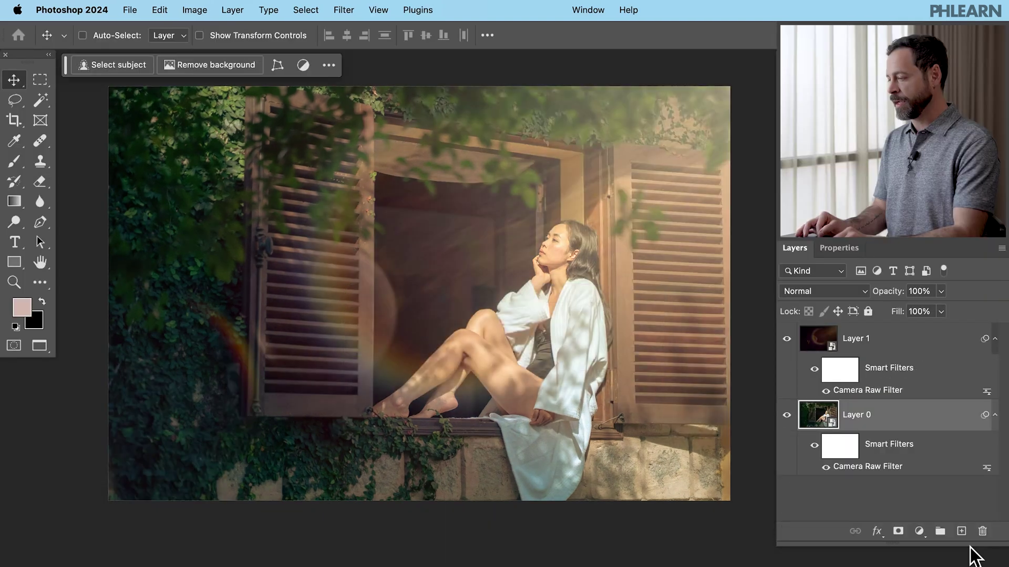
pyautogui.click(814, 445)
pyautogui.click(814, 445)
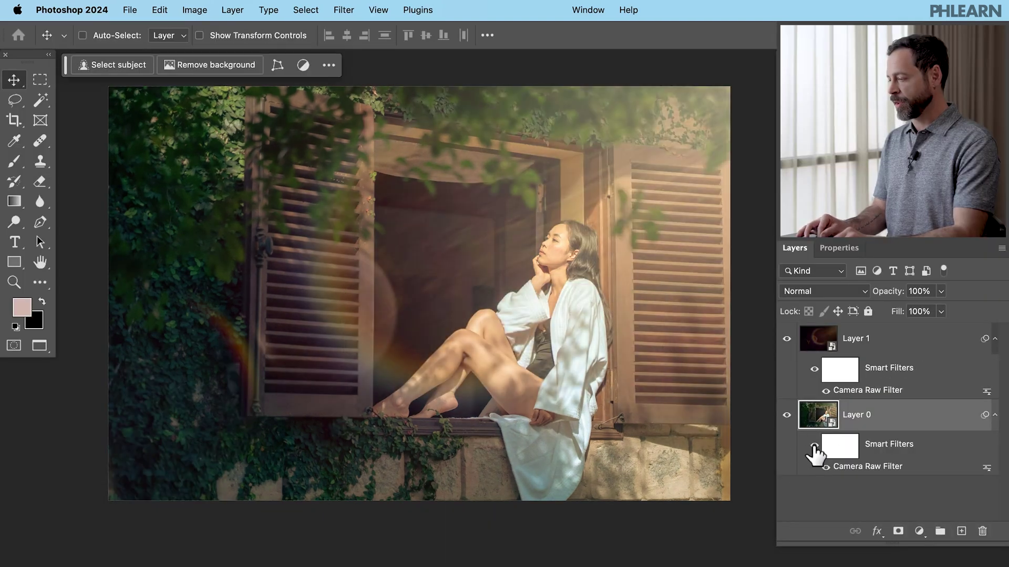
# Lower the flare layer's opacity to 47%
pyautogui.click(870, 346)
pyautogui.click(786, 340)
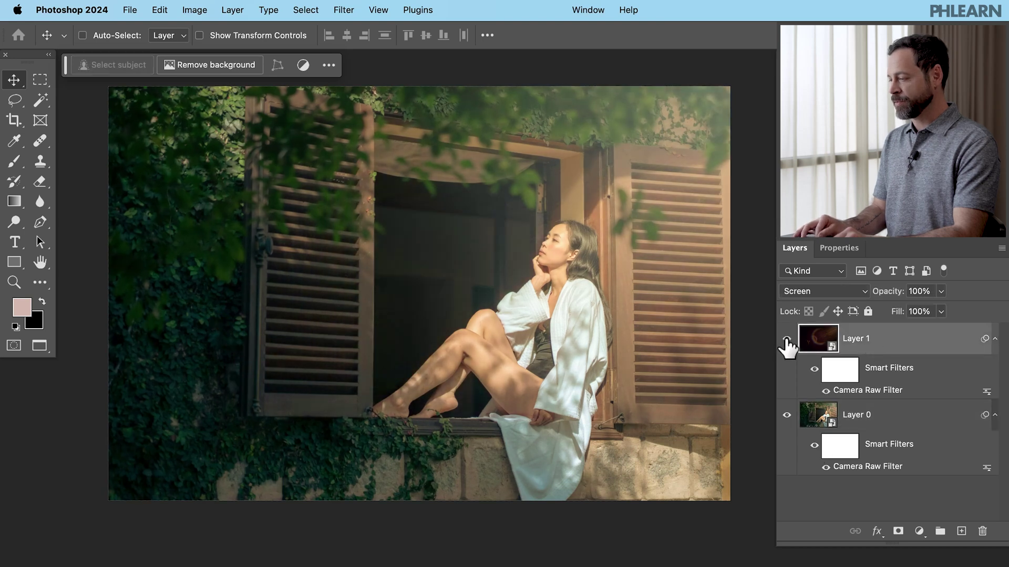
pyautogui.click(786, 340)
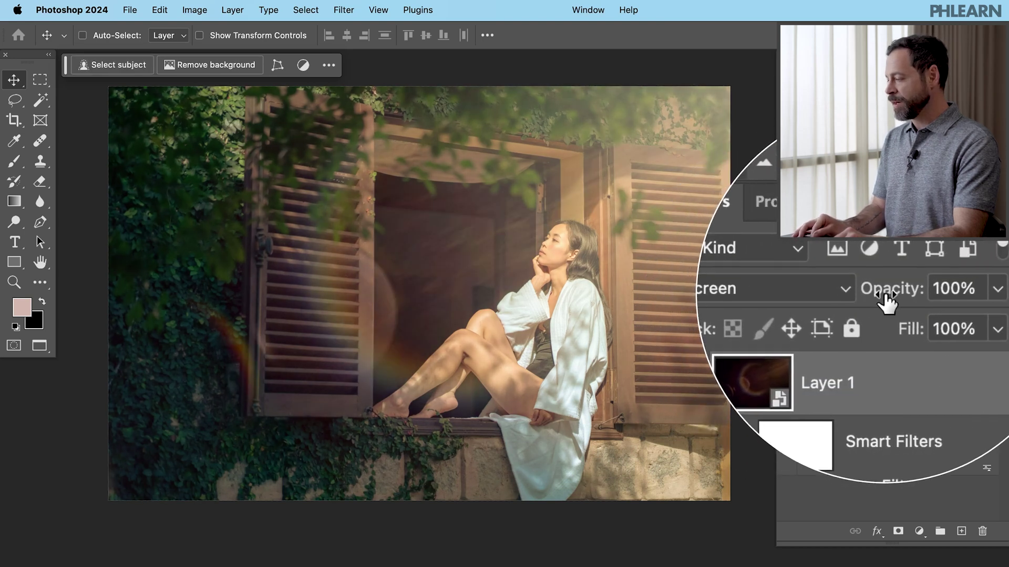
pyautogui.moveTo(883, 297); pyautogui.dragTo(849, 300)
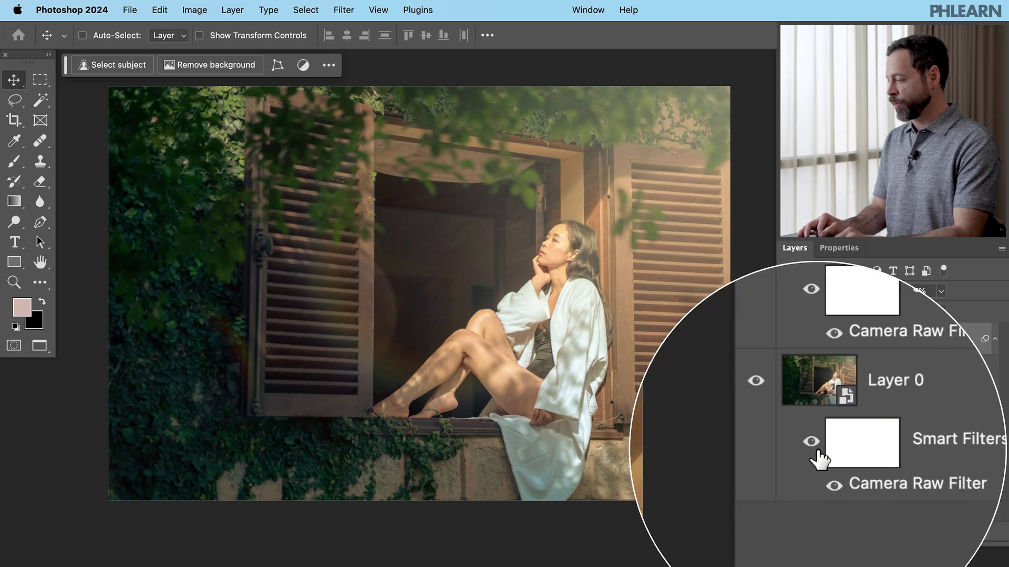
pyautogui.click(814, 447)
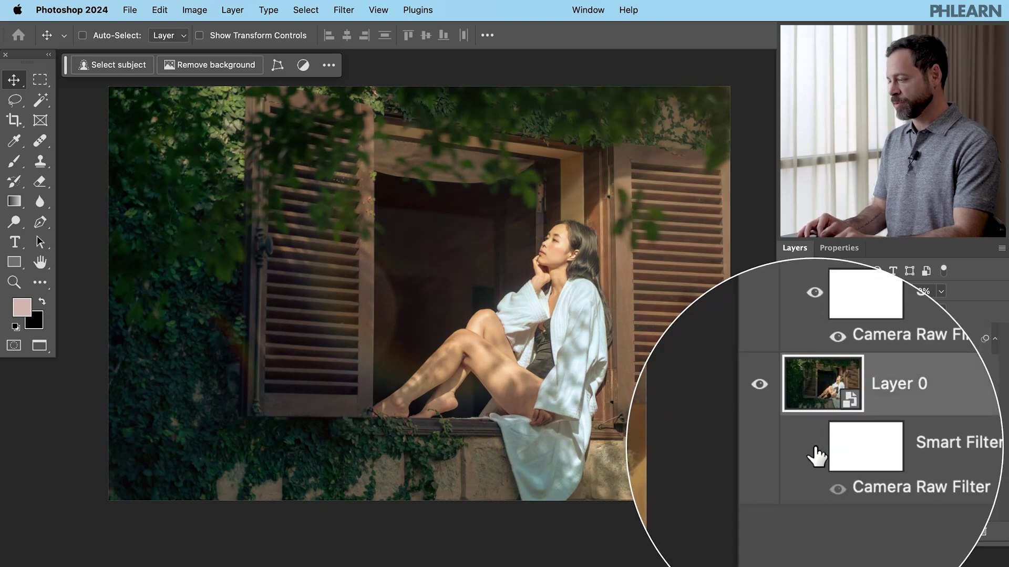
pyautogui.click(815, 447)
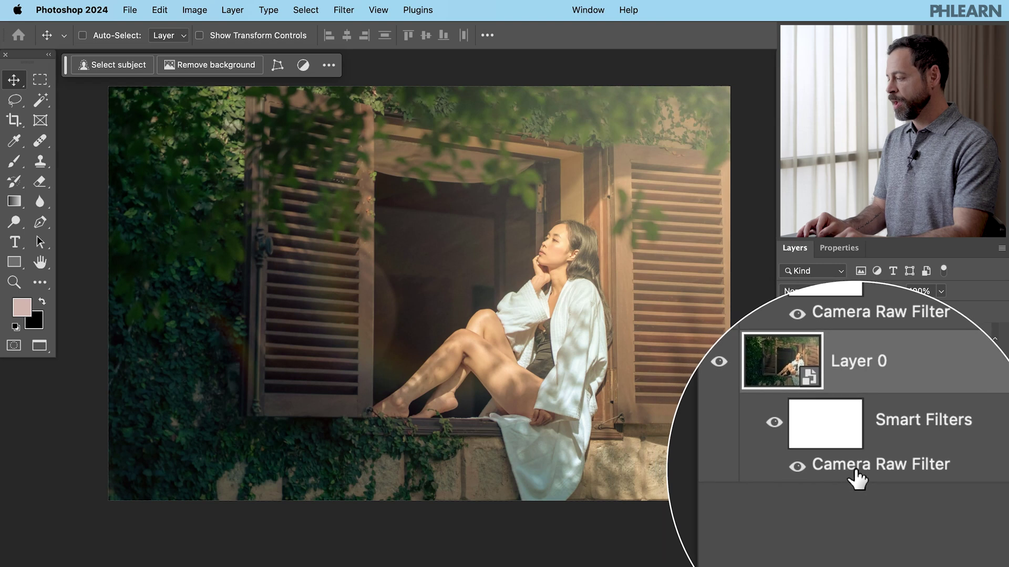
# Reopen the Camera Raw Filter, compare Masks 1 and 2 by toggling them, and select Mask 1
pyautogui.doubleClick(855, 467)
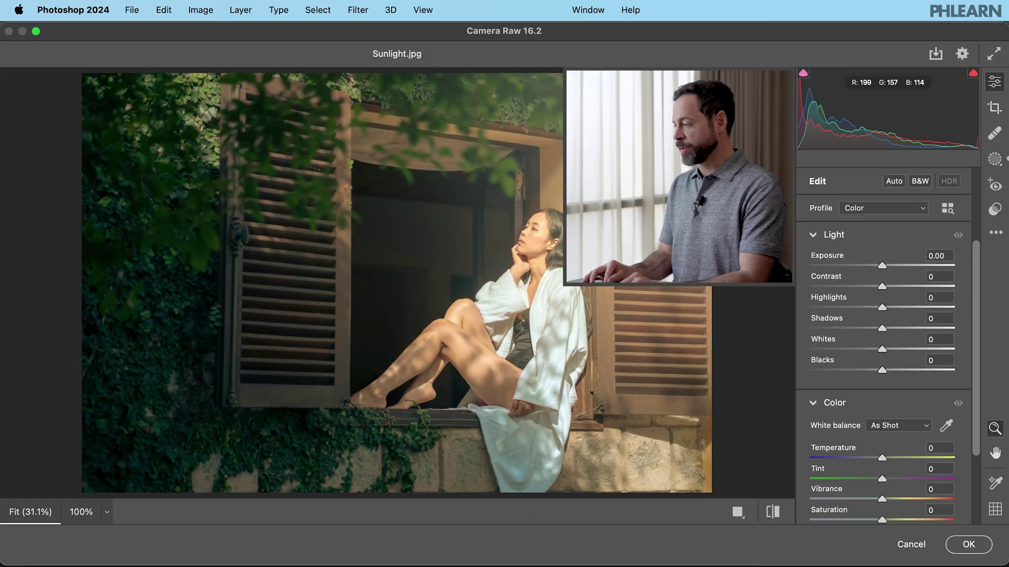
pyautogui.click(995, 159)
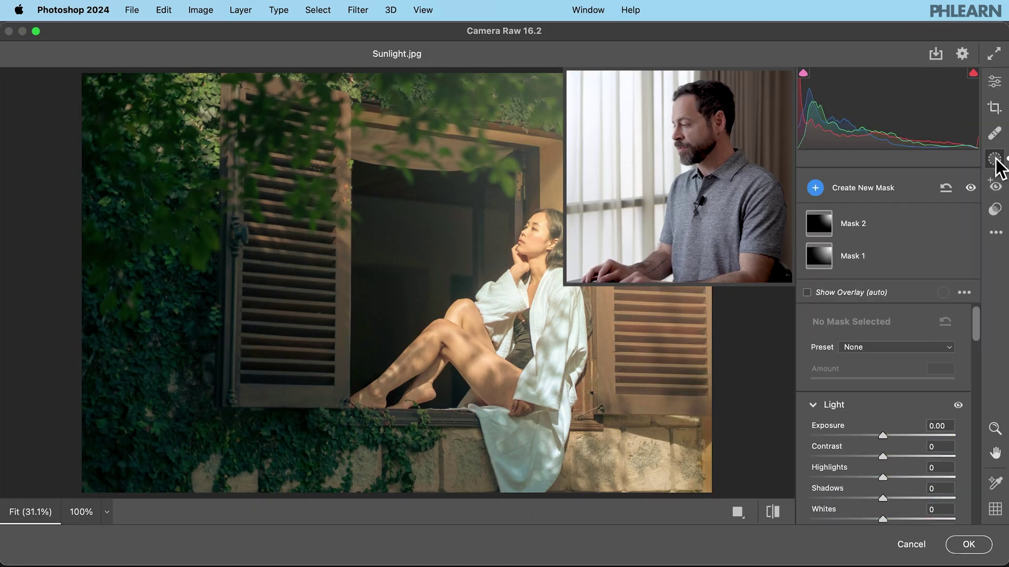
pyautogui.click(950, 255)
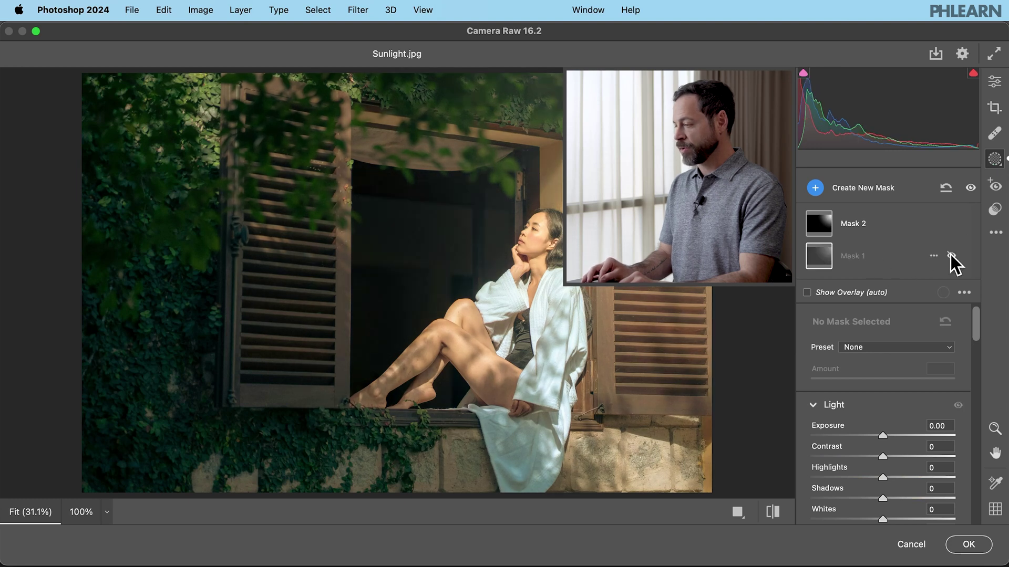
pyautogui.click(951, 254)
pyautogui.click(951, 223)
pyautogui.click(951, 223)
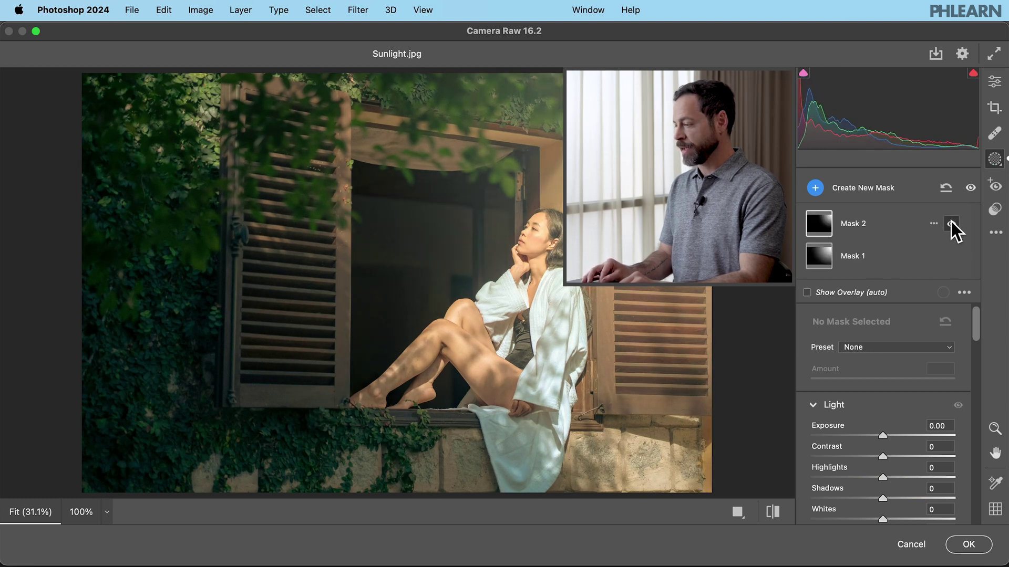
pyautogui.click(951, 256)
pyautogui.click(951, 255)
pyautogui.click(861, 256)
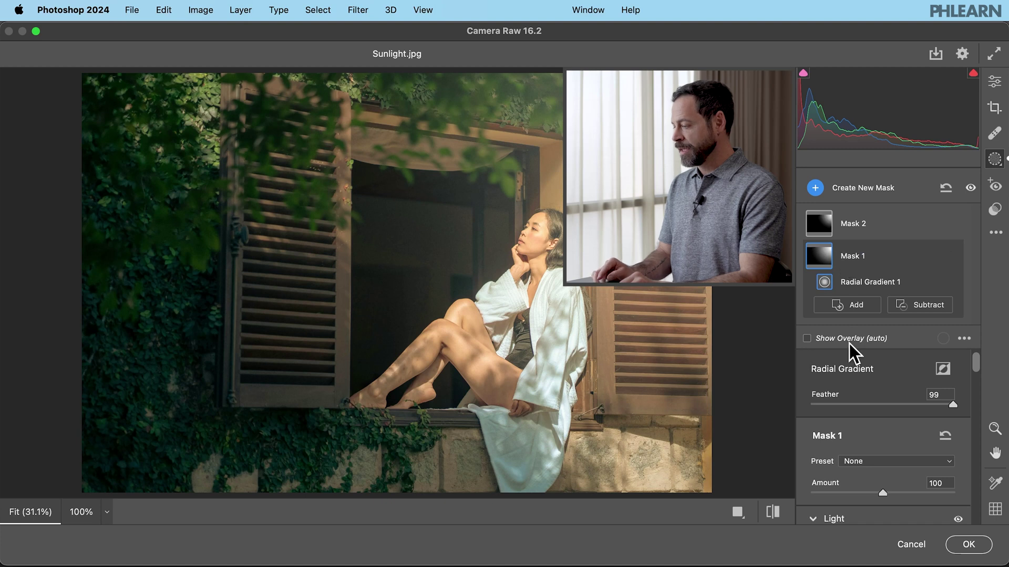
# Raise Mask 1's exposure, lower its highlights, and warm it to Temperature +93 and Tint +40
pyautogui.scroll(-5, 861, 441)
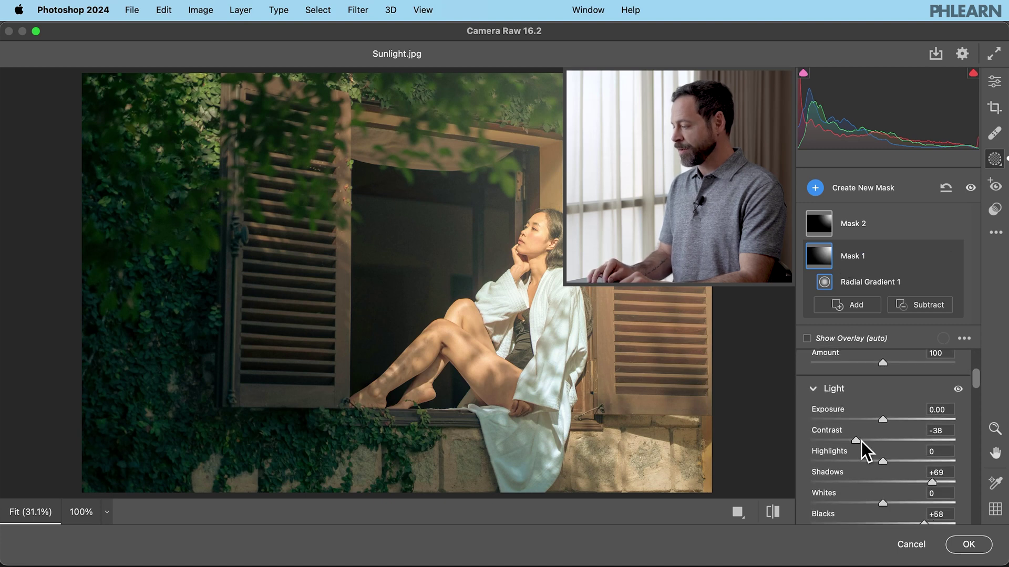
pyautogui.moveTo(884, 418); pyautogui.dragTo(893, 417)
pyautogui.scroll(-3, 893, 417)
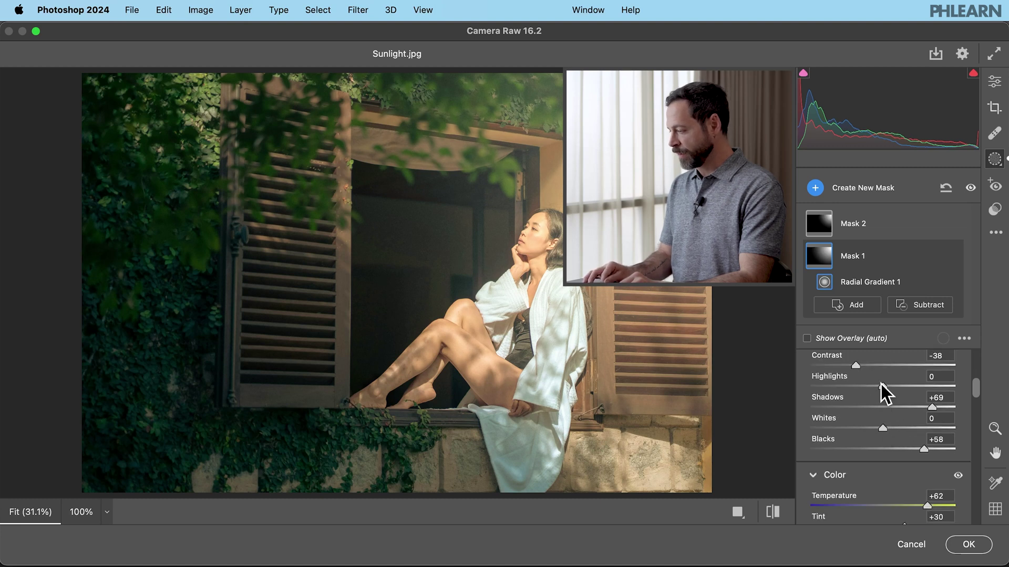
pyautogui.moveTo(881, 384); pyautogui.dragTo(868, 384)
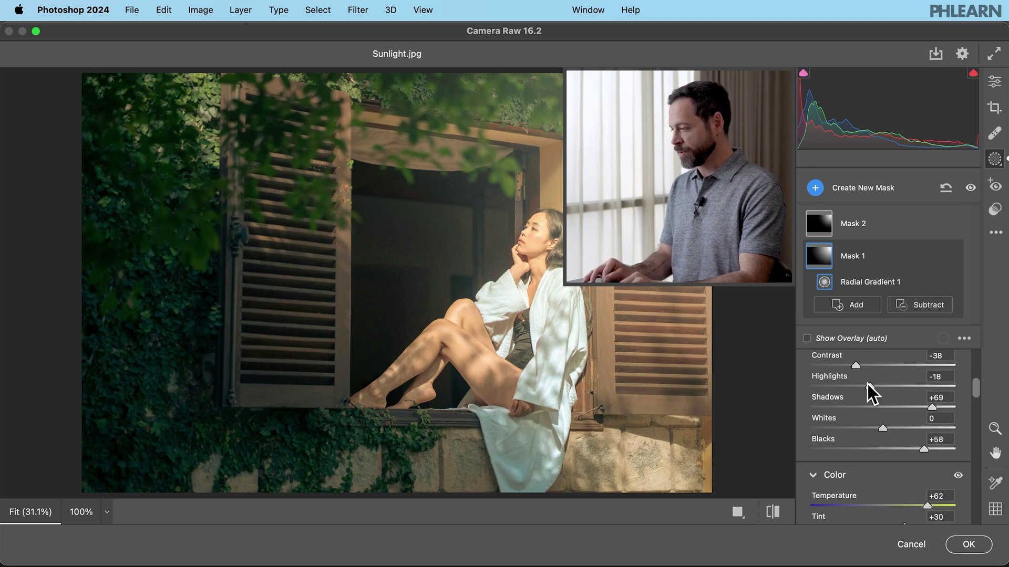
pyautogui.scroll(-4, 868, 381)
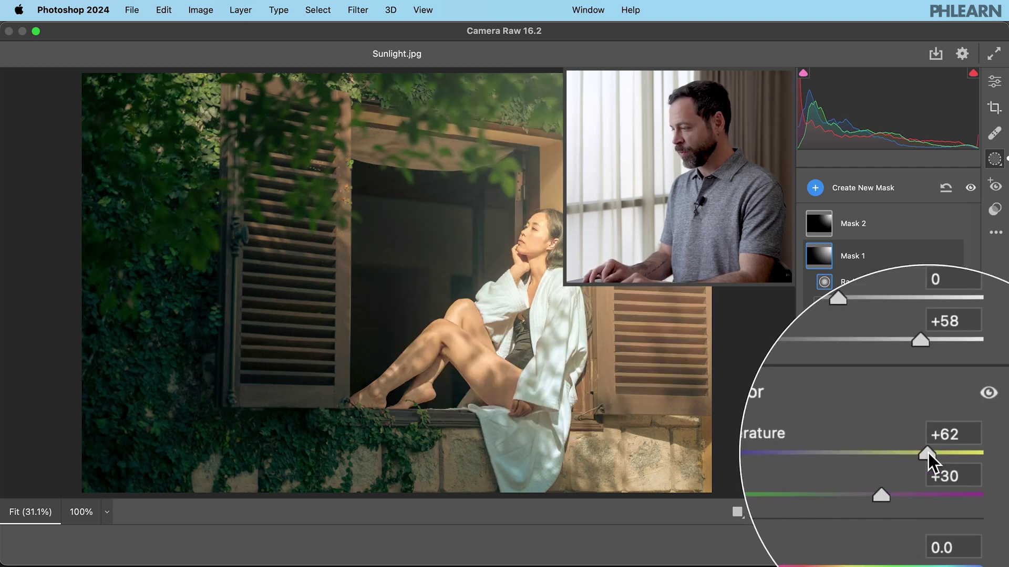
pyautogui.moveTo(927, 453); pyautogui.dragTo(951, 451)
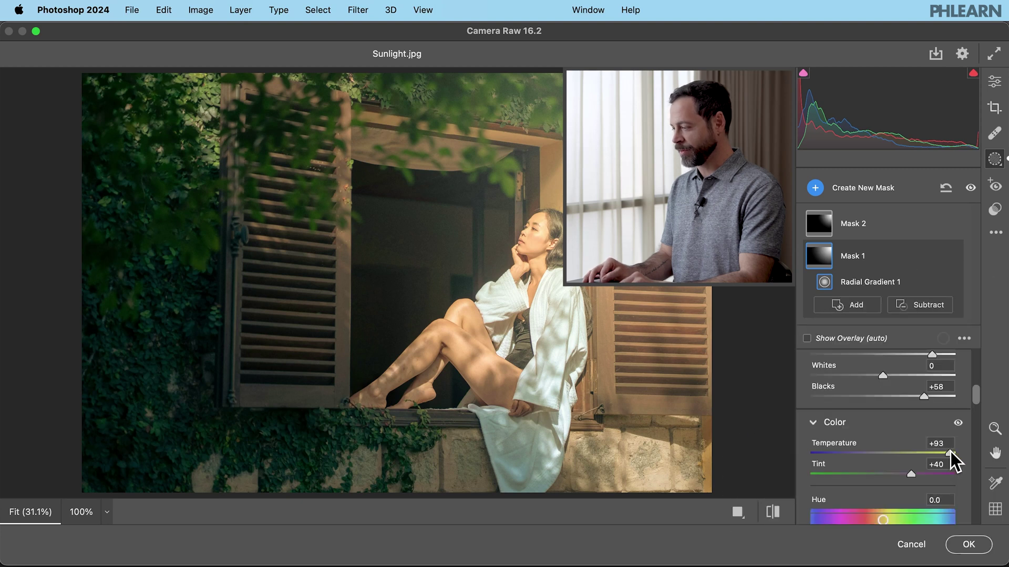
pyautogui.scroll(-2, 906, 410)
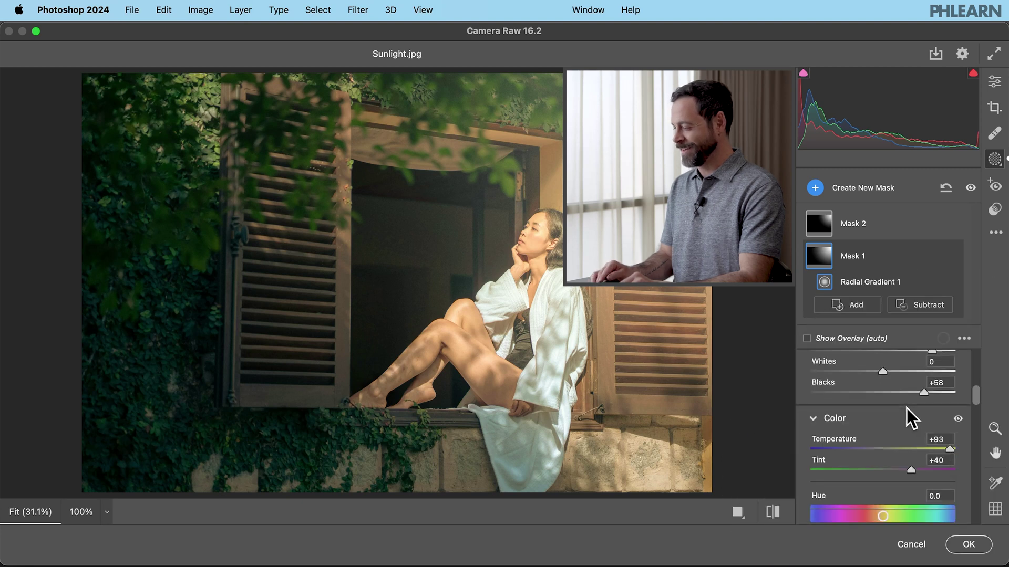
pyautogui.click(968, 544)
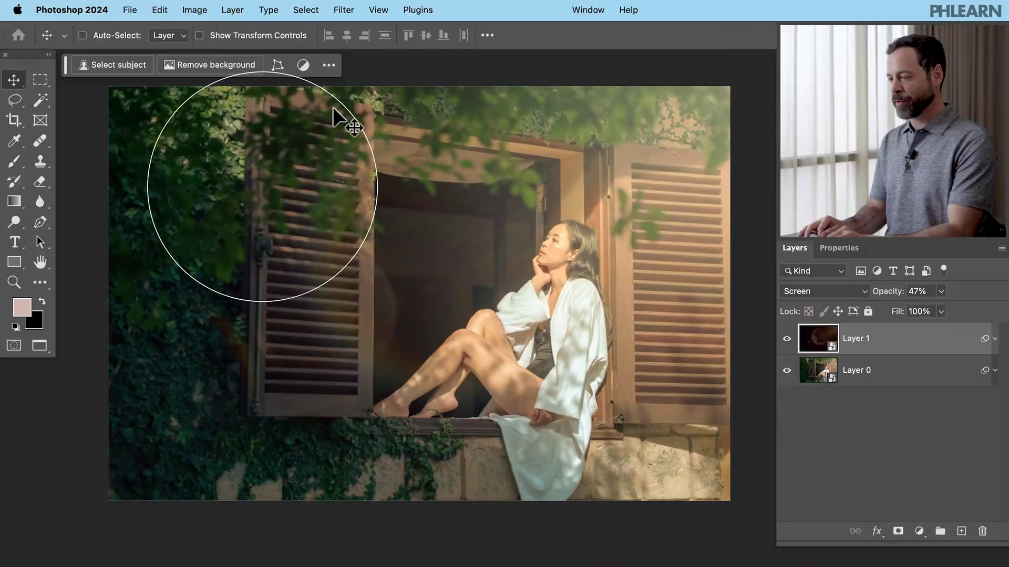
# Add a Gradient Map adjustment layer from Layer > New Adjustment Layer
pyautogui.click(244, 9)
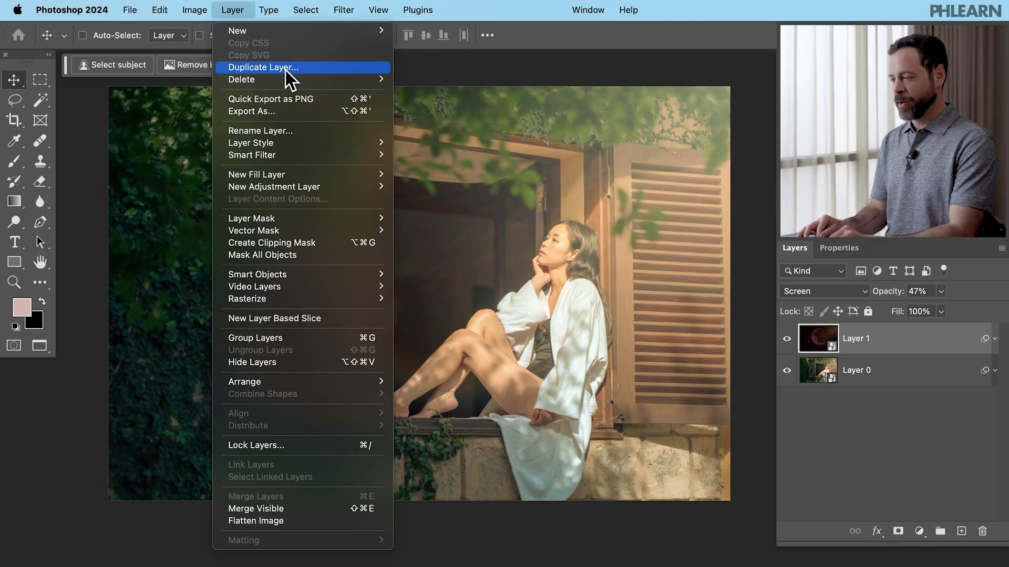
pyautogui.moveTo(292, 182)
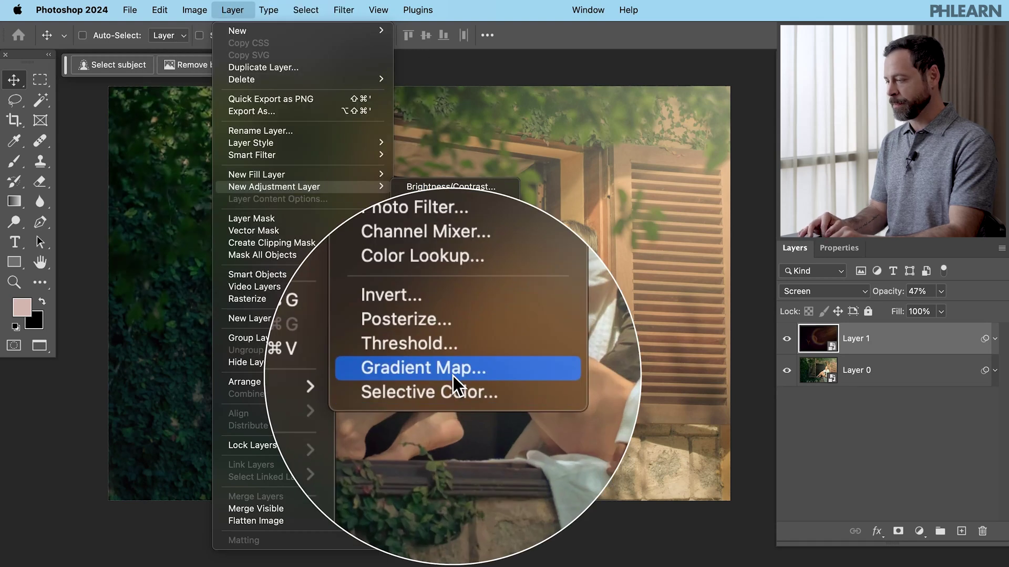
pyautogui.click(453, 376)
pyautogui.click(605, 310)
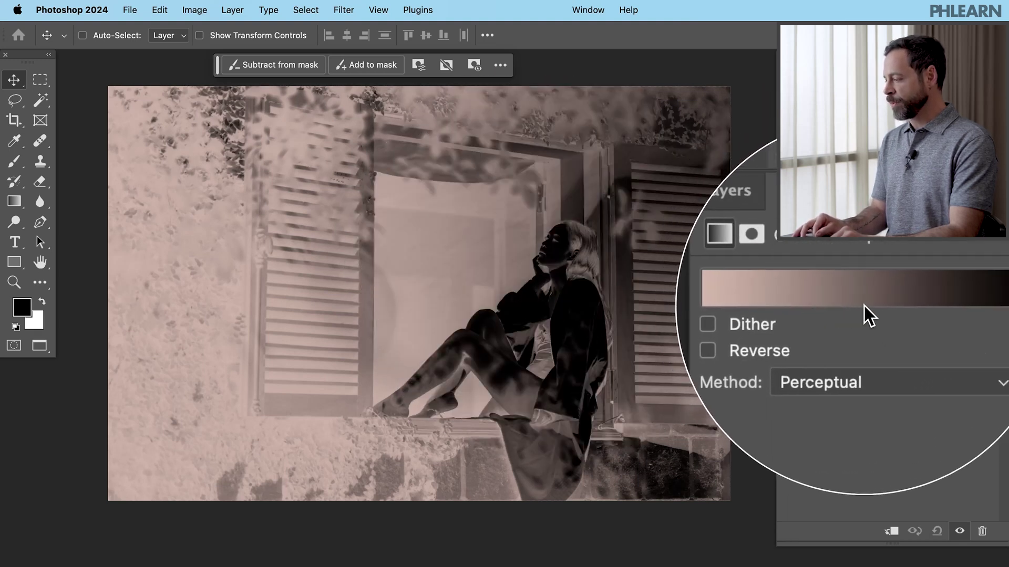
# Apply the yellow-to-red preset from the Oranges gradient group to the Gradient Map
pyautogui.click(990, 297)
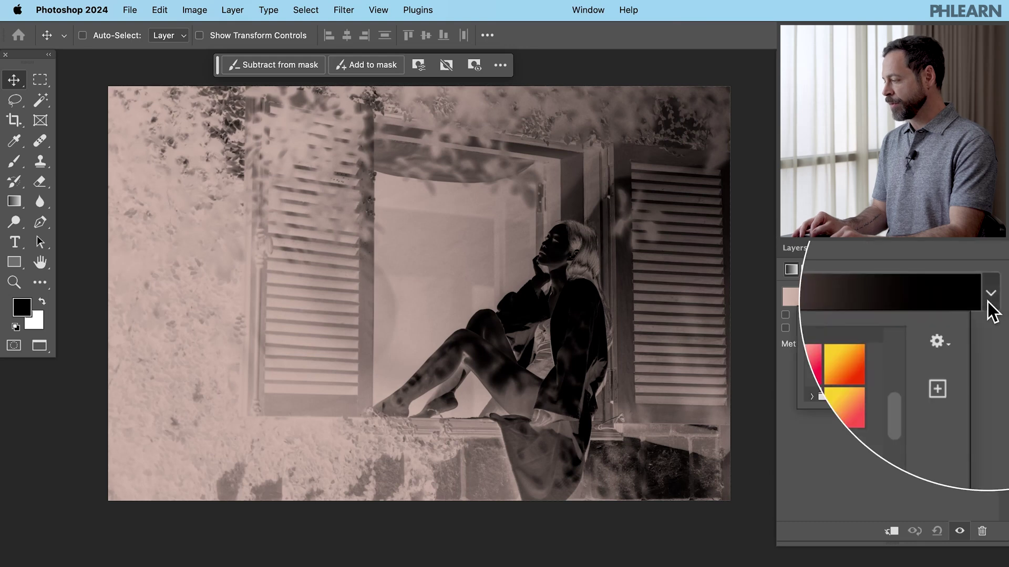
pyautogui.scroll(2, 938, 358)
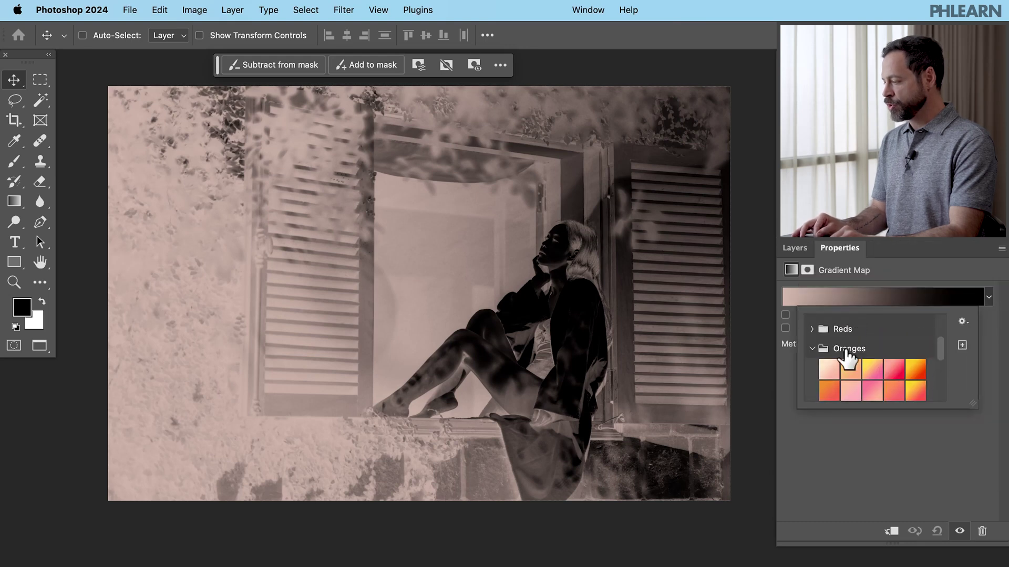
pyautogui.click(812, 348)
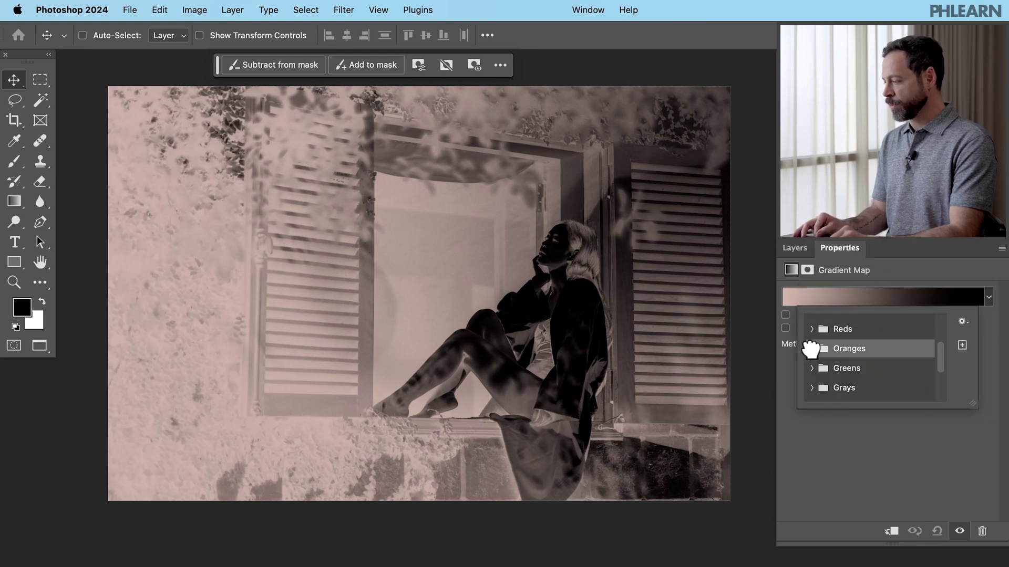
pyautogui.moveTo(943, 352); pyautogui.dragTo(943, 320)
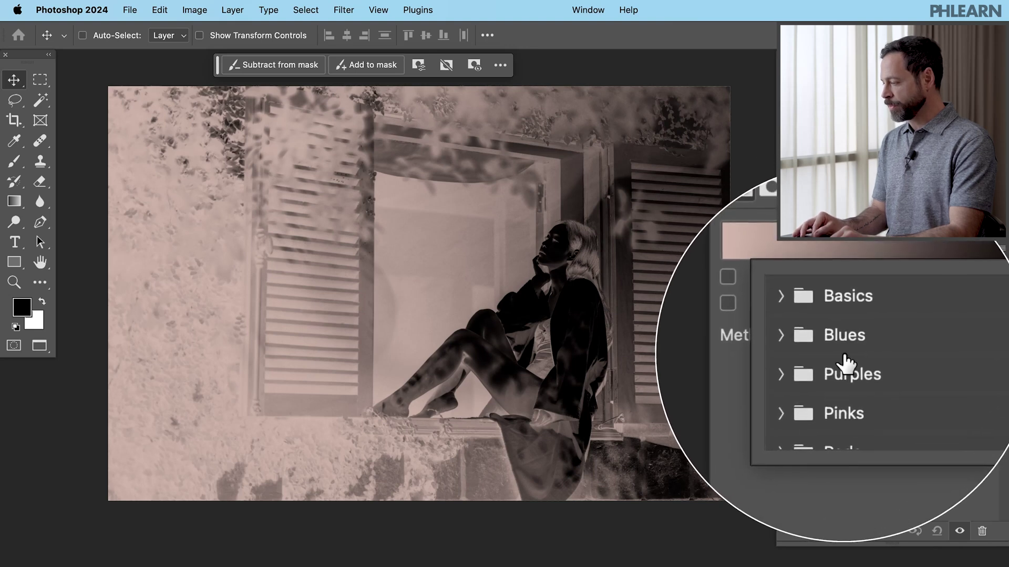
pyautogui.scroll(-1, 851, 367)
pyautogui.scroll(-3, 851, 373)
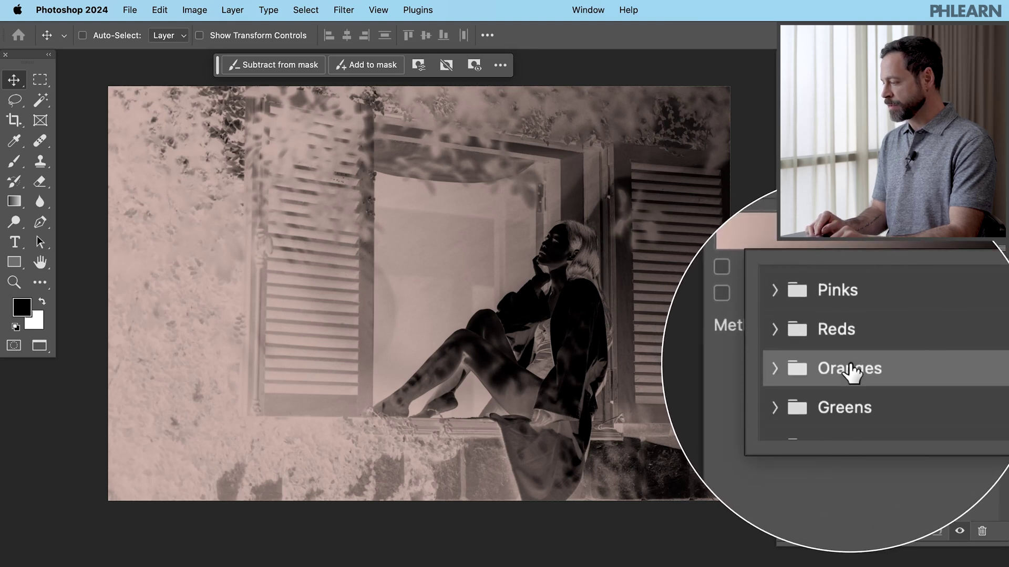
pyautogui.click(775, 368)
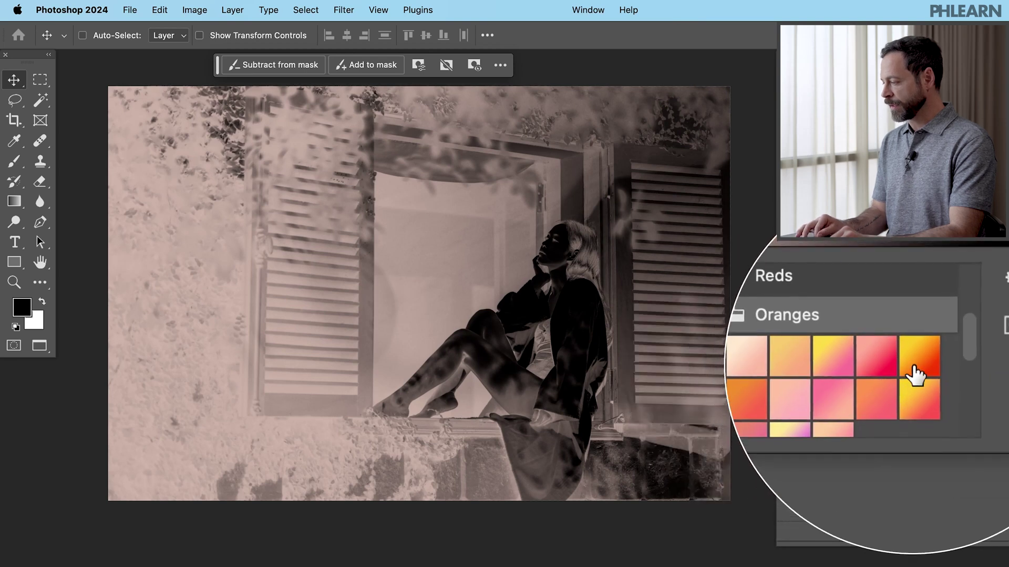
pyautogui.click(913, 367)
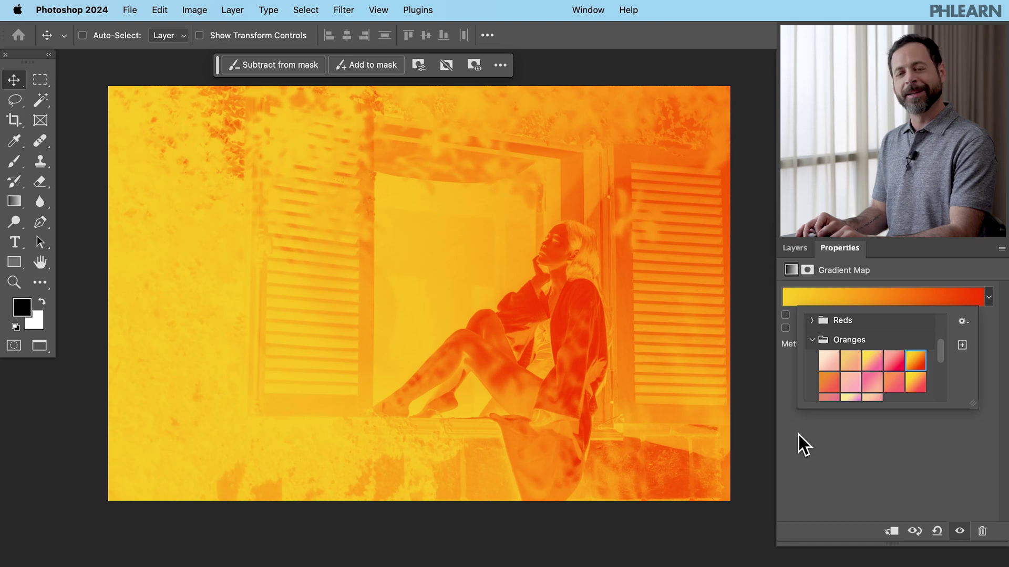
pyautogui.click(825, 438)
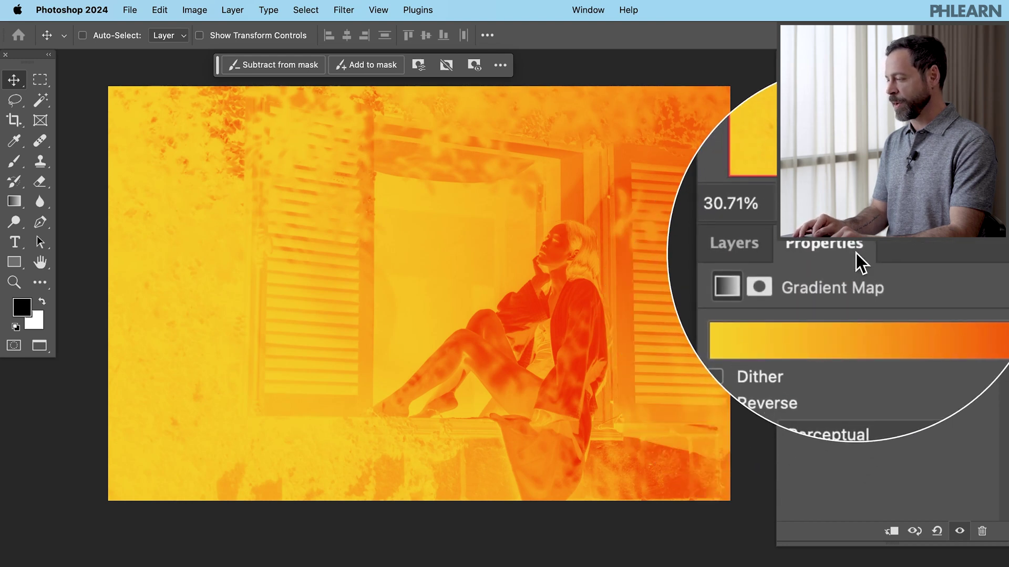
# Open the Gradient Map's Properties from the Window menu and turn on Reverse
pyautogui.click(601, 10)
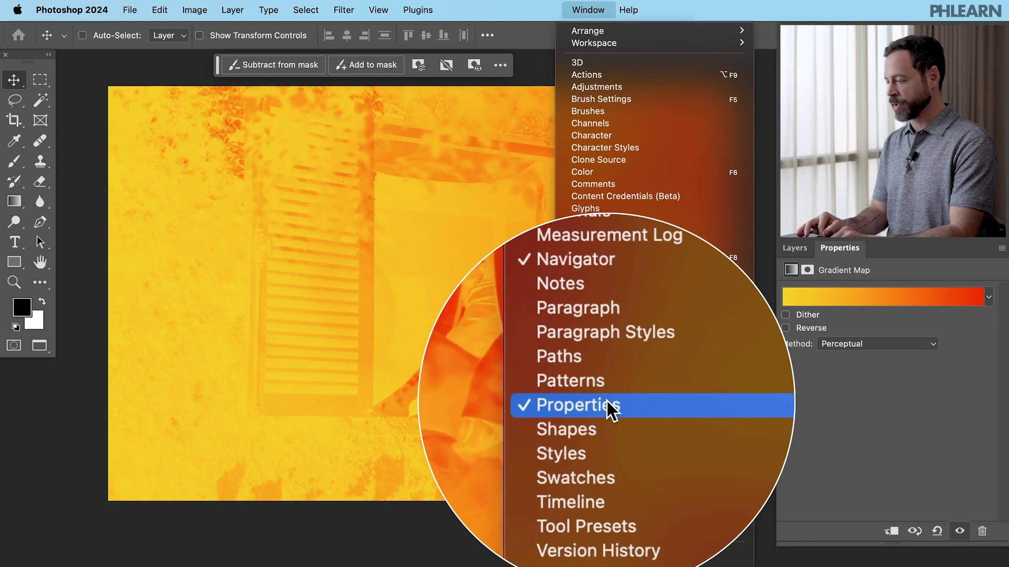
pyautogui.click(611, 403)
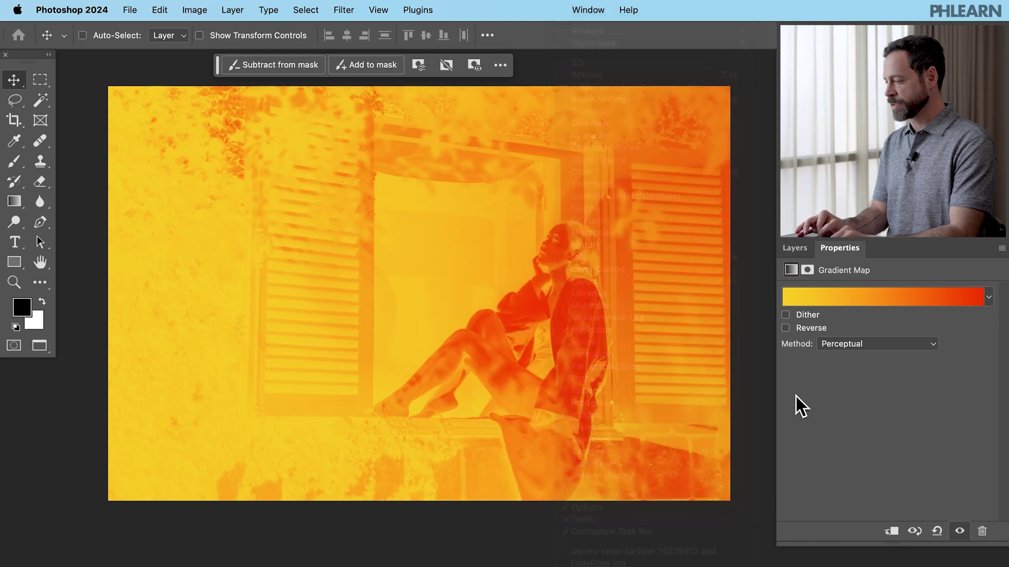
pyautogui.click(785, 329)
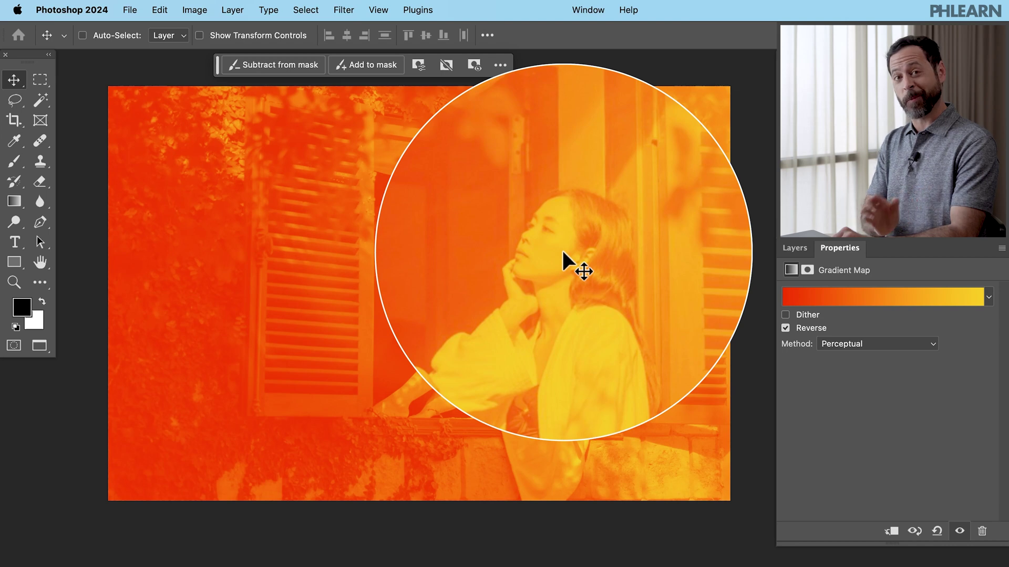
# Drop Gradient Map 1's opacity to 20% and toggle its visibility to compare
pyautogui.click(794, 248)
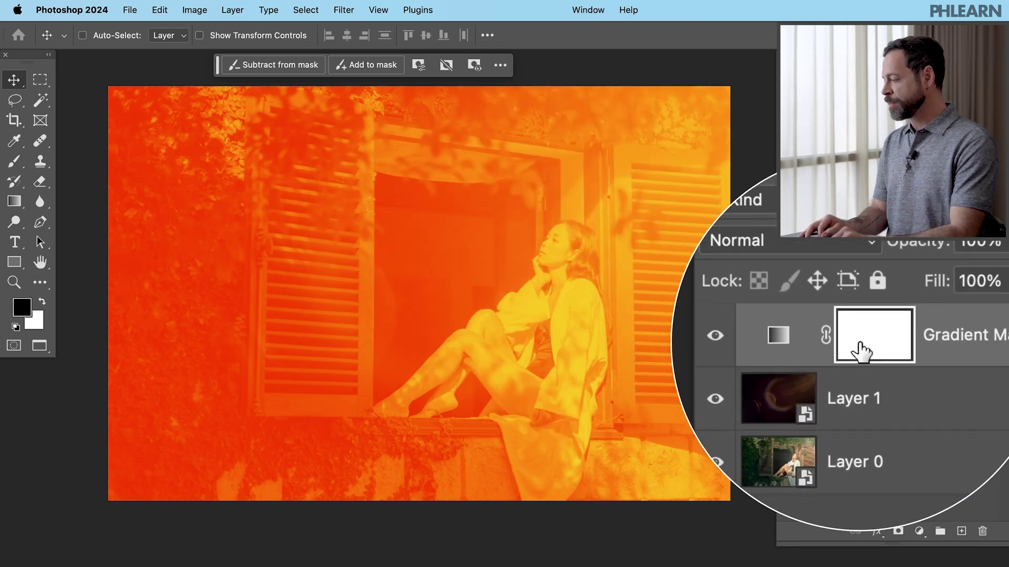
pyautogui.moveTo(888, 301)
pyautogui.mouseDown()
pyautogui.moveTo(857, 294)
pyautogui.moveTo(877, 301)
pyautogui.mouseUp()
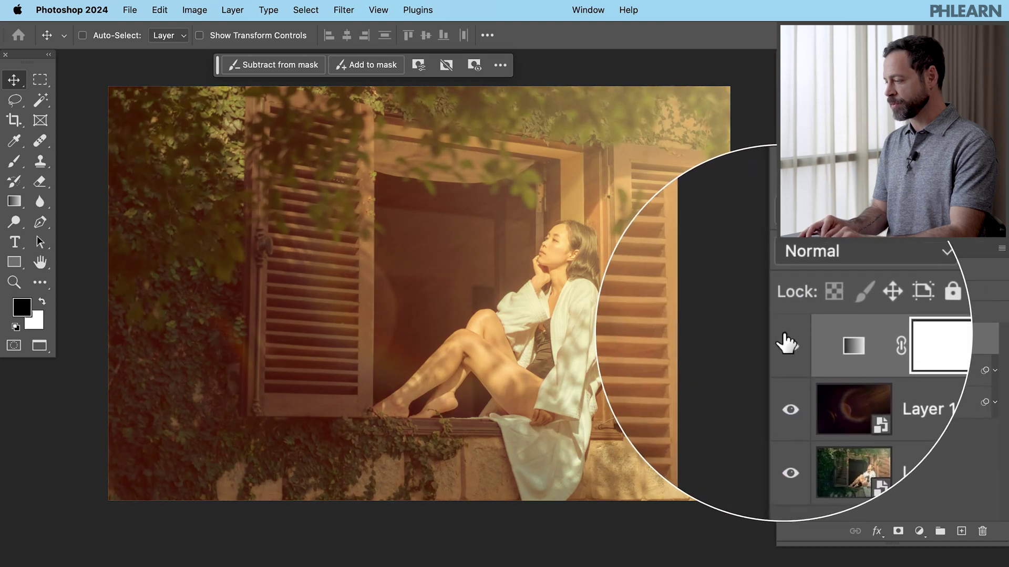
pyautogui.click(787, 344)
pyautogui.click(786, 344)
pyautogui.click(787, 344)
pyautogui.click(787, 344)
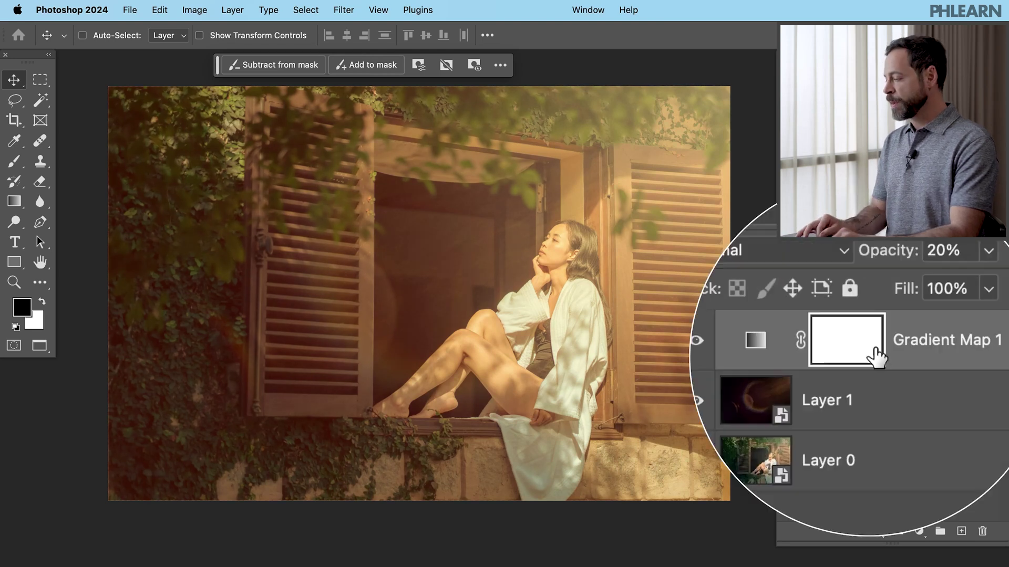
# Open the gradient map presets and try several orange, red-orange and purple-to-yellow swatches
pyautogui.doubleClick(822, 349)
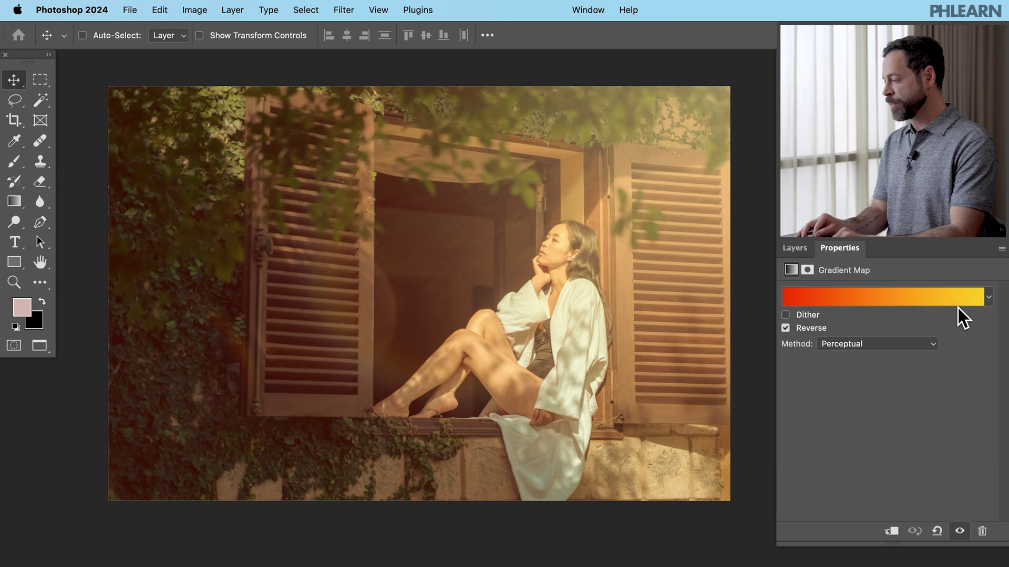
pyautogui.click(988, 297)
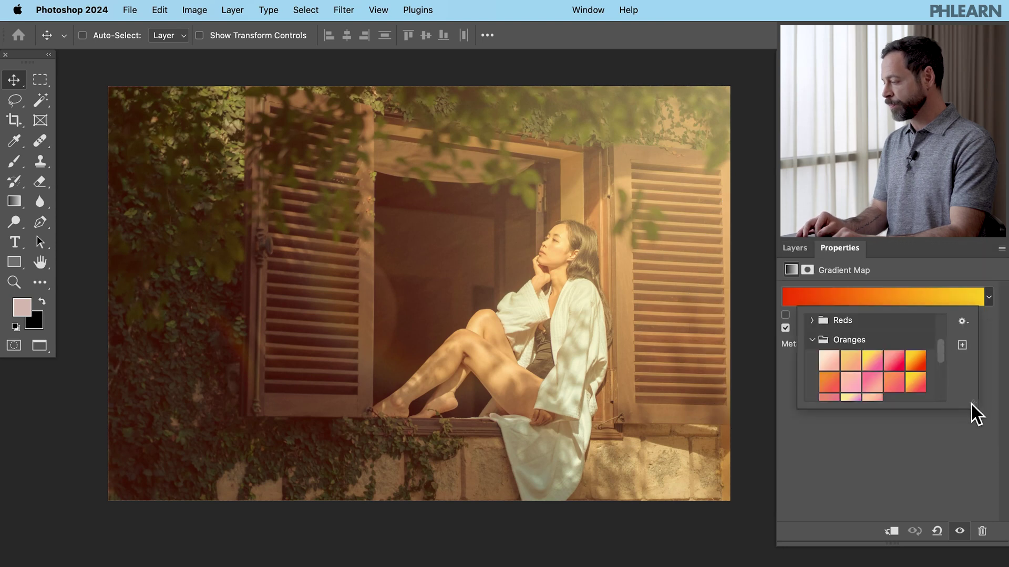
pyautogui.moveTo(972, 404); pyautogui.dragTo(977, 457)
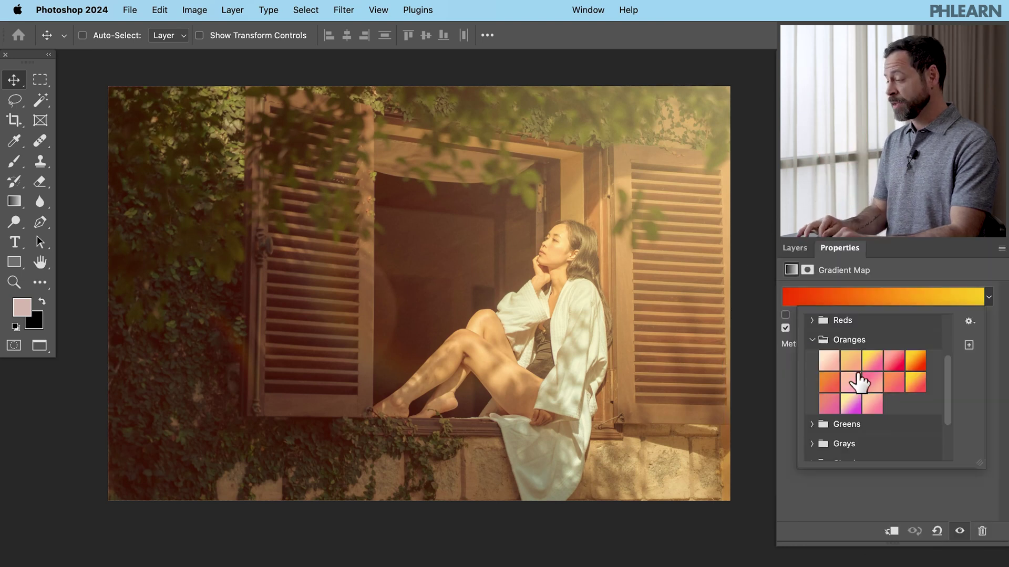
pyautogui.click(857, 368)
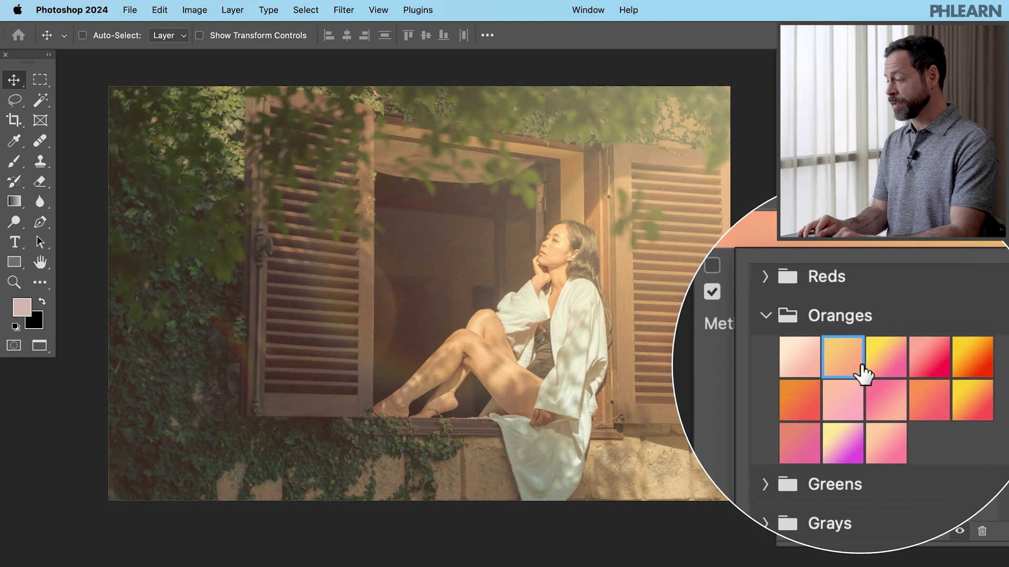
pyautogui.click(972, 357)
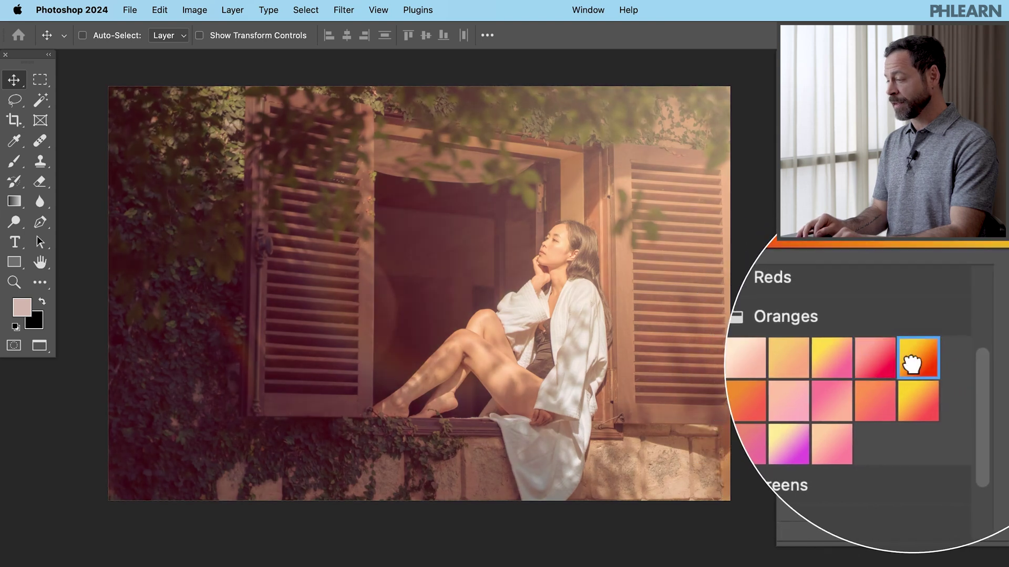
pyautogui.click(874, 386)
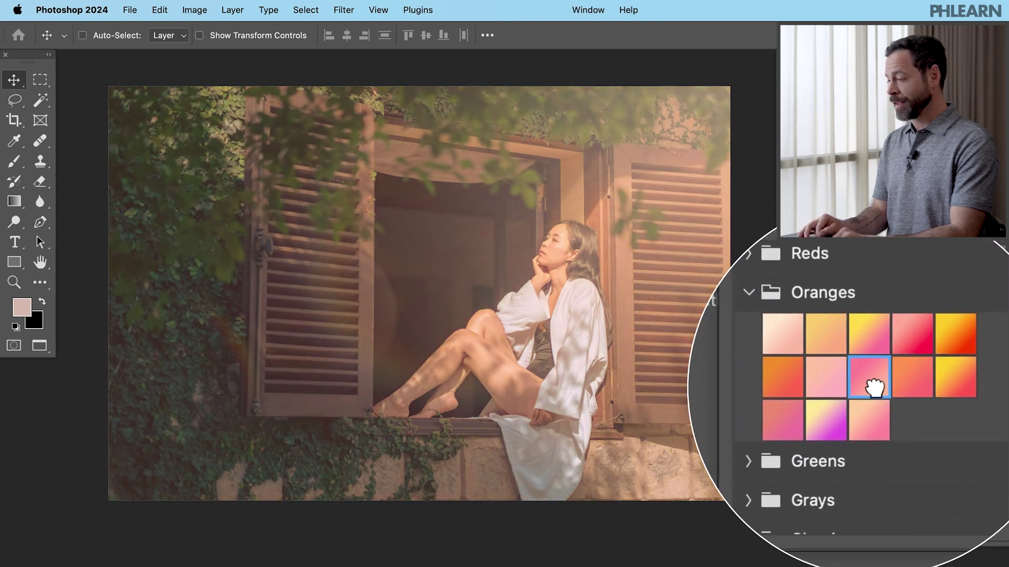
pyautogui.click(832, 407)
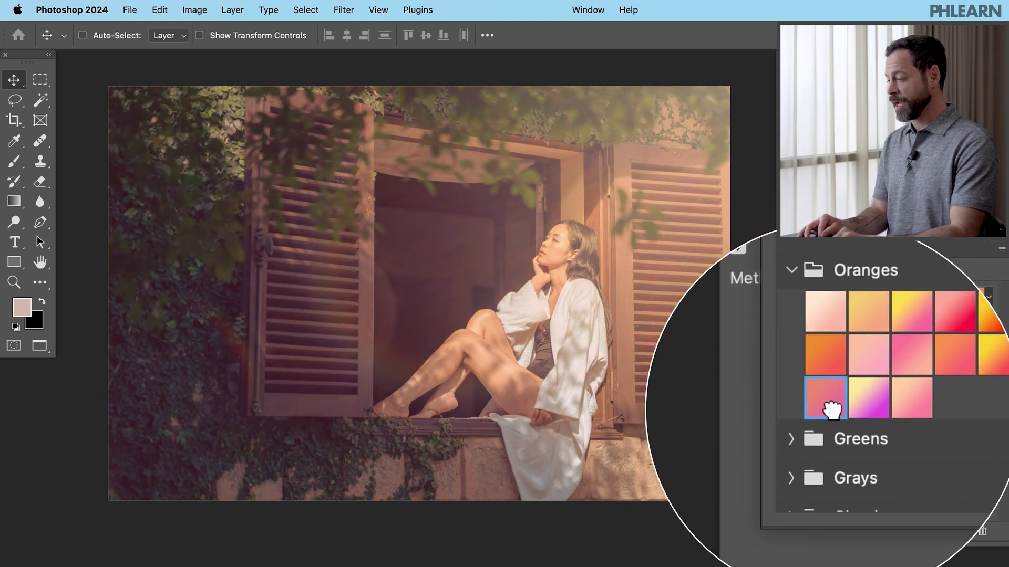
pyautogui.click(868, 399)
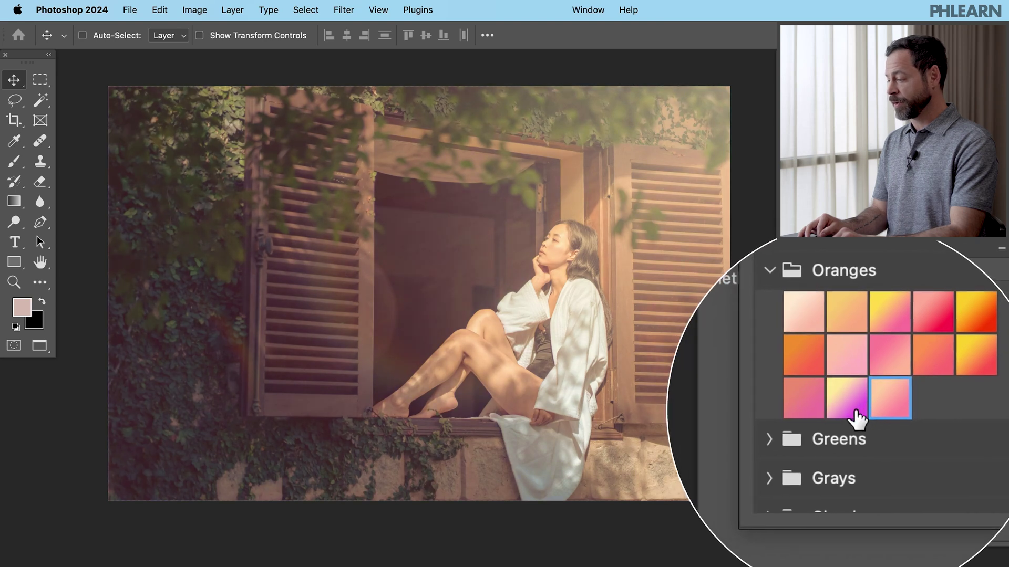
pyautogui.scroll(-3, 859, 415)
pyautogui.scroll(2, 859, 417)
pyautogui.scroll(2, 857, 417)
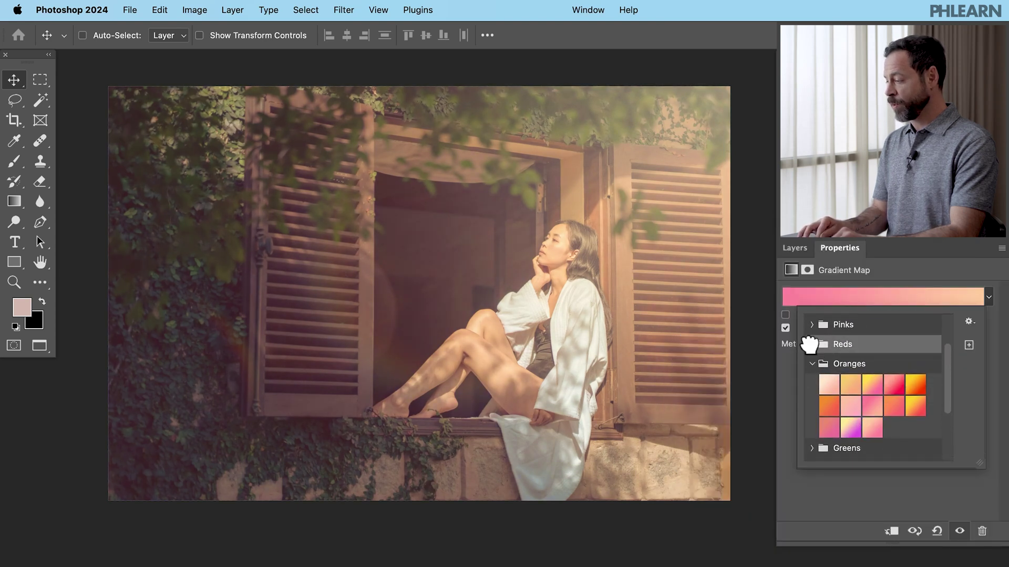
# Try several gradients from the Reds and Pinks preset groups
pyautogui.click(827, 368)
pyautogui.click(851, 365)
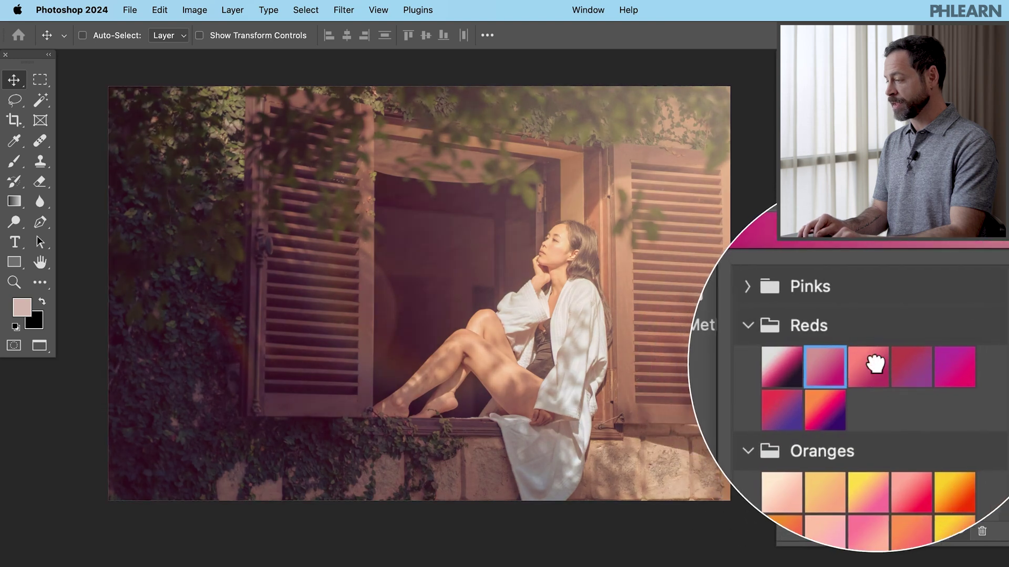
pyautogui.click(893, 365)
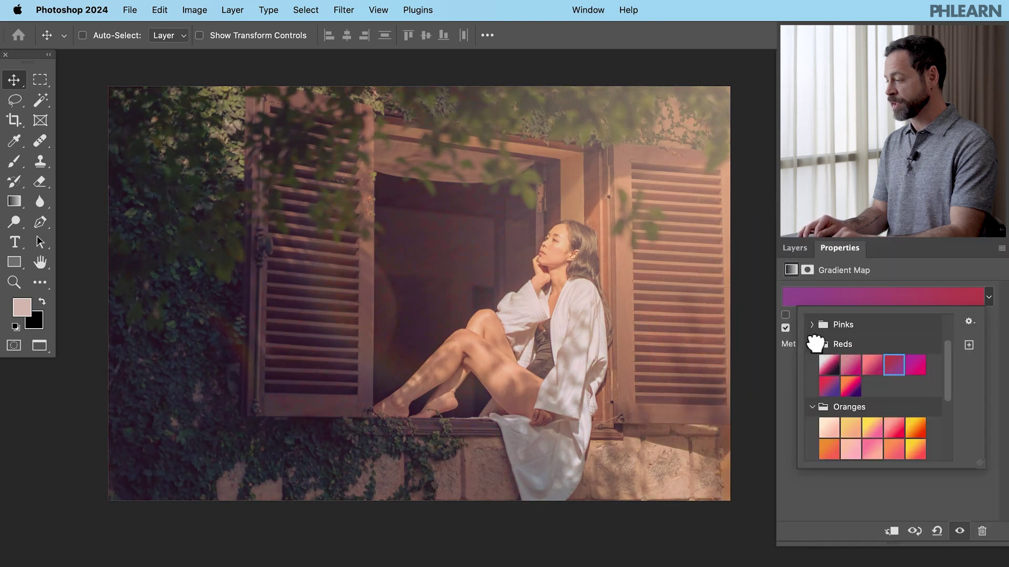
pyautogui.click(814, 344)
pyautogui.click(814, 325)
pyautogui.click(850, 345)
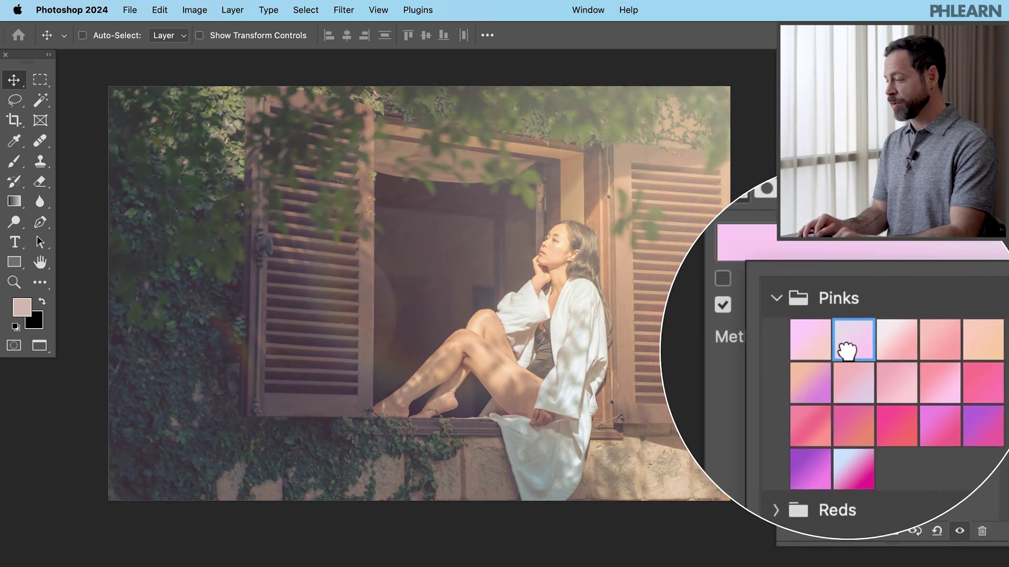
pyautogui.click(873, 371)
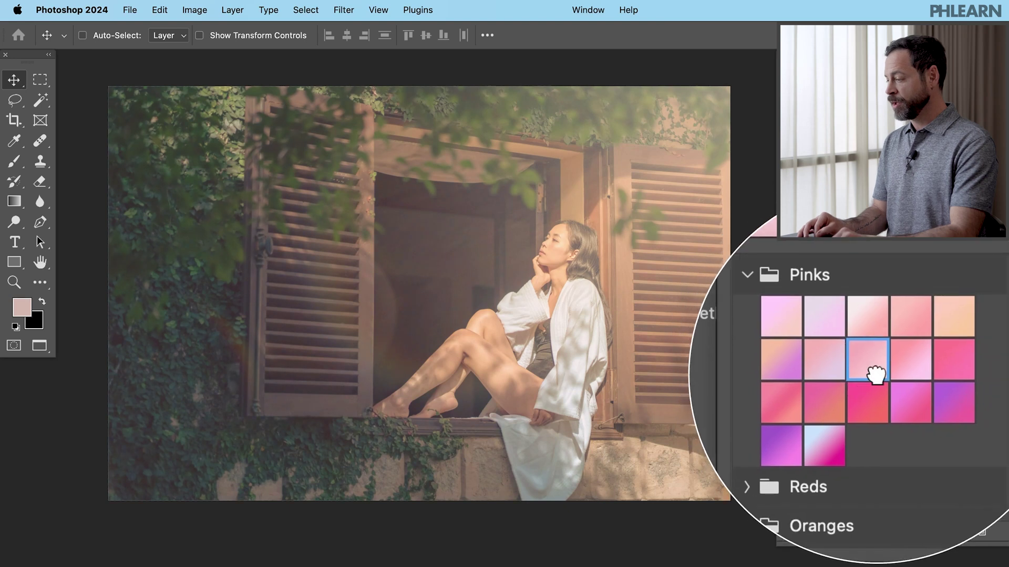
pyautogui.click(872, 399)
pyautogui.click(907, 371)
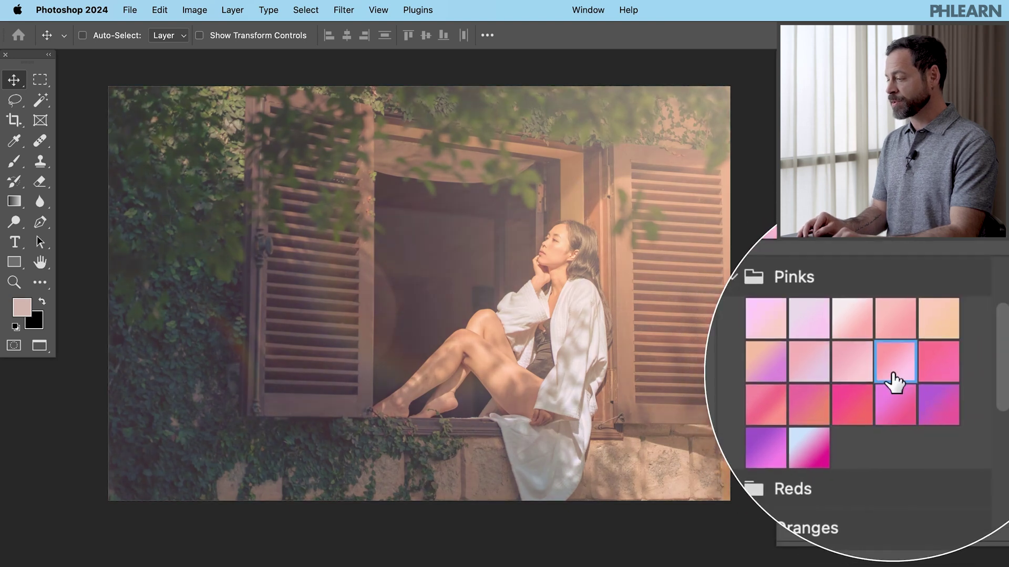
# Settle on the pink-to-yellow preset from the Oranges group
pyautogui.scroll(-4, 809, 324)
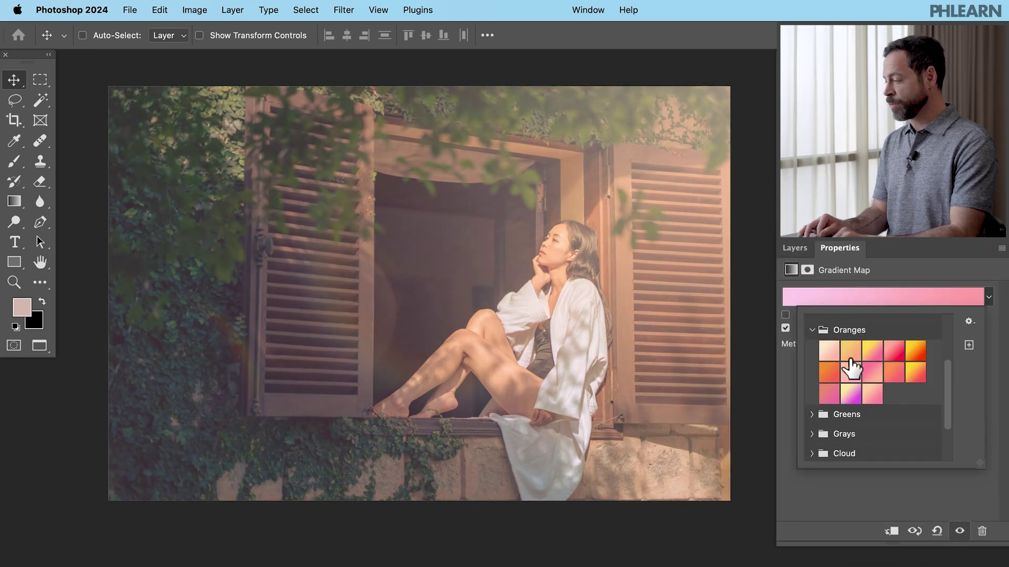
pyautogui.click(829, 351)
pyautogui.click(850, 351)
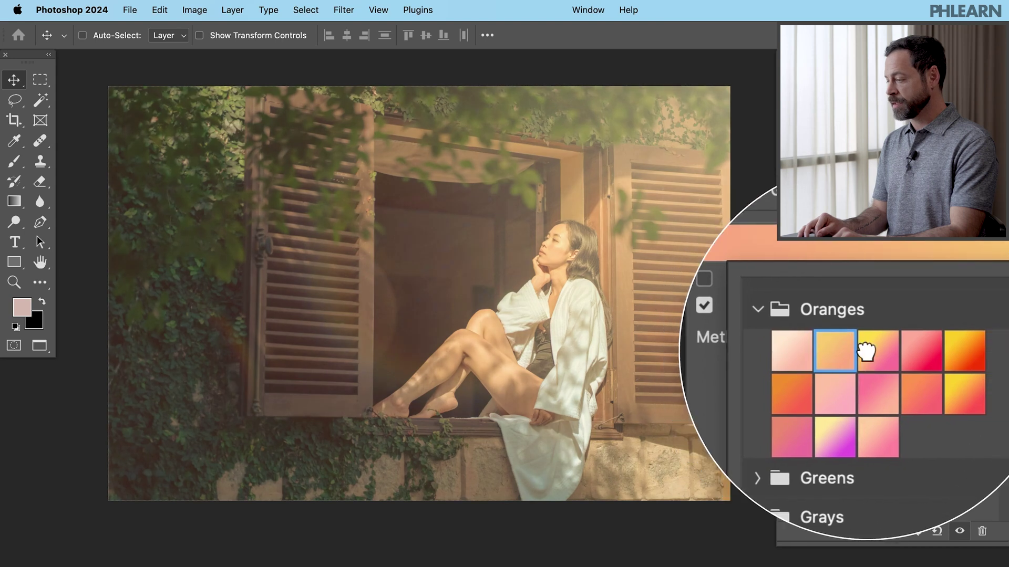
pyautogui.click(869, 355)
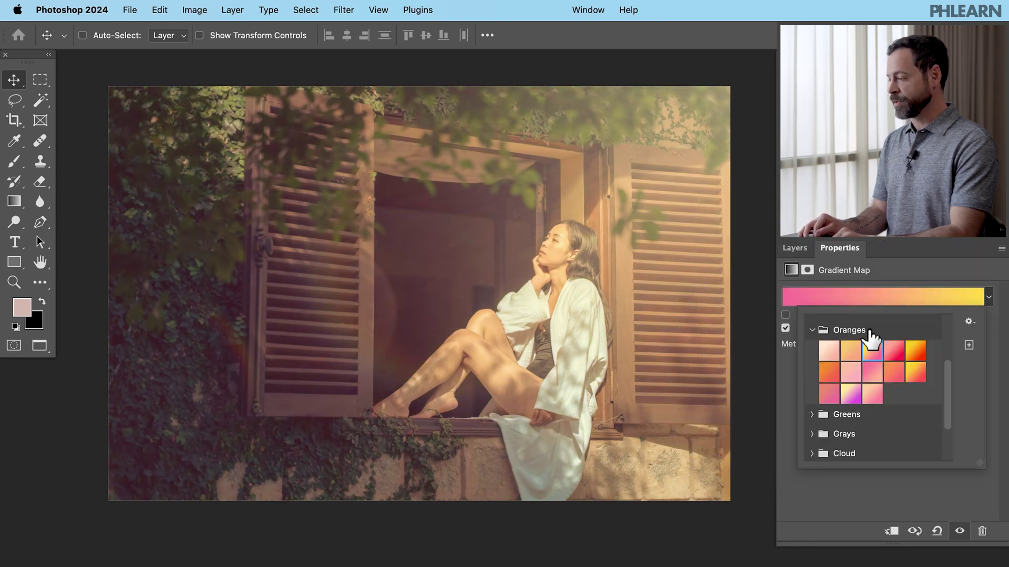
pyautogui.click(794, 248)
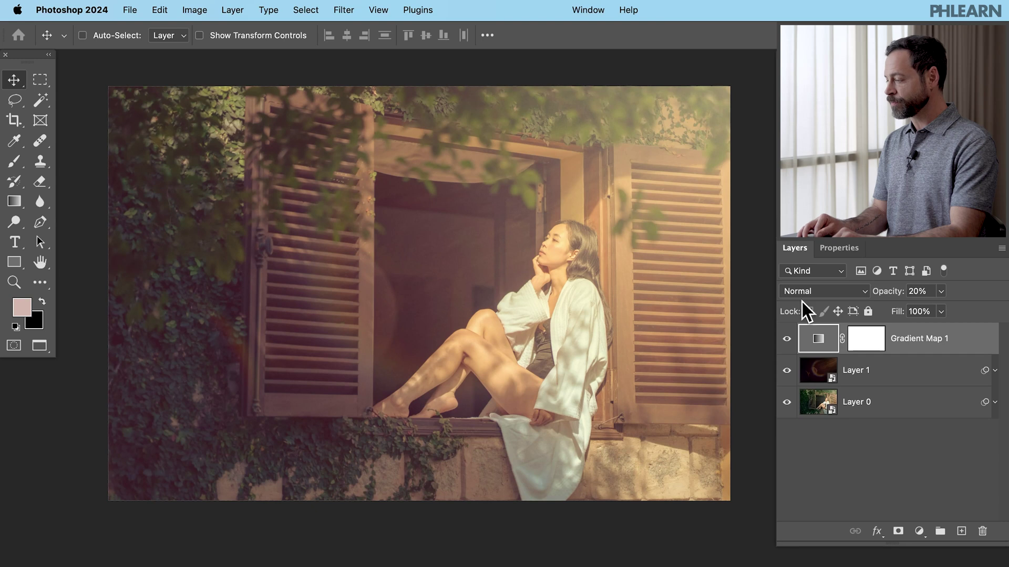
# Compare the flare and gradient map layers on and off, and try 11% gradient opacity
pyautogui.click(786, 370)
pyautogui.click(786, 370)
pyautogui.click(786, 370)
pyautogui.click(786, 371)
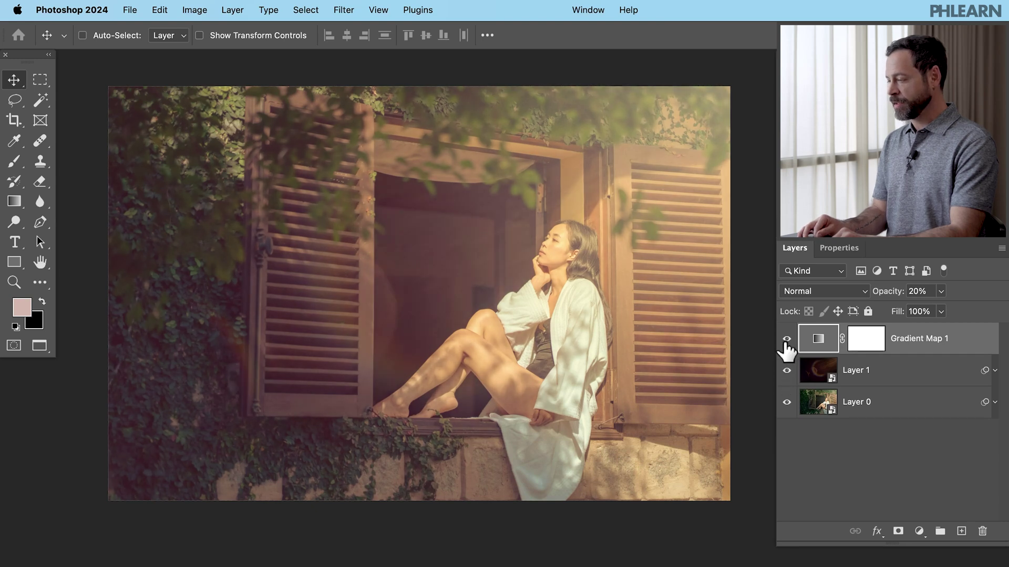
pyautogui.click(786, 338)
pyautogui.click(786, 339)
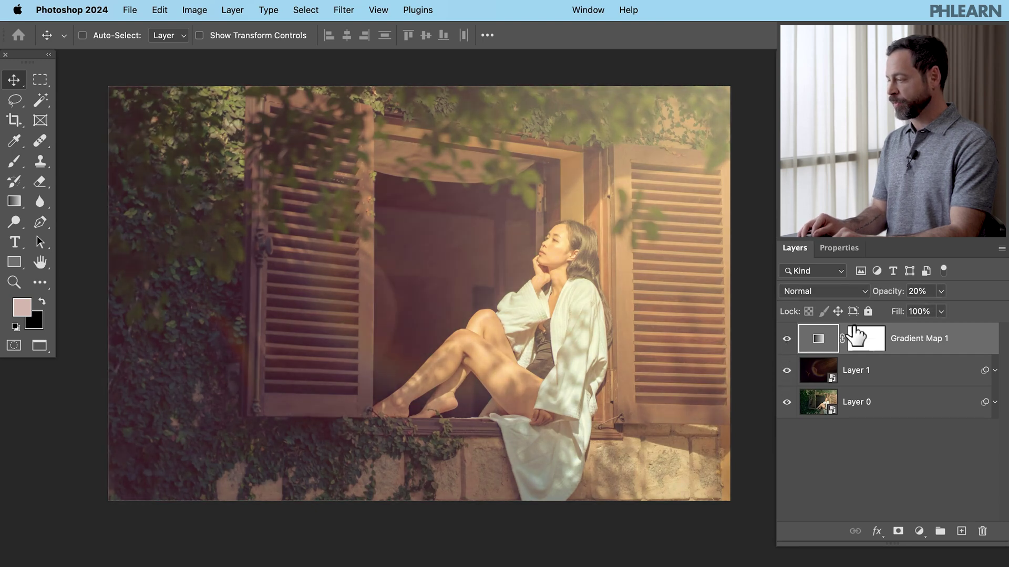
pyautogui.moveTo(895, 297); pyautogui.dragTo(891, 298)
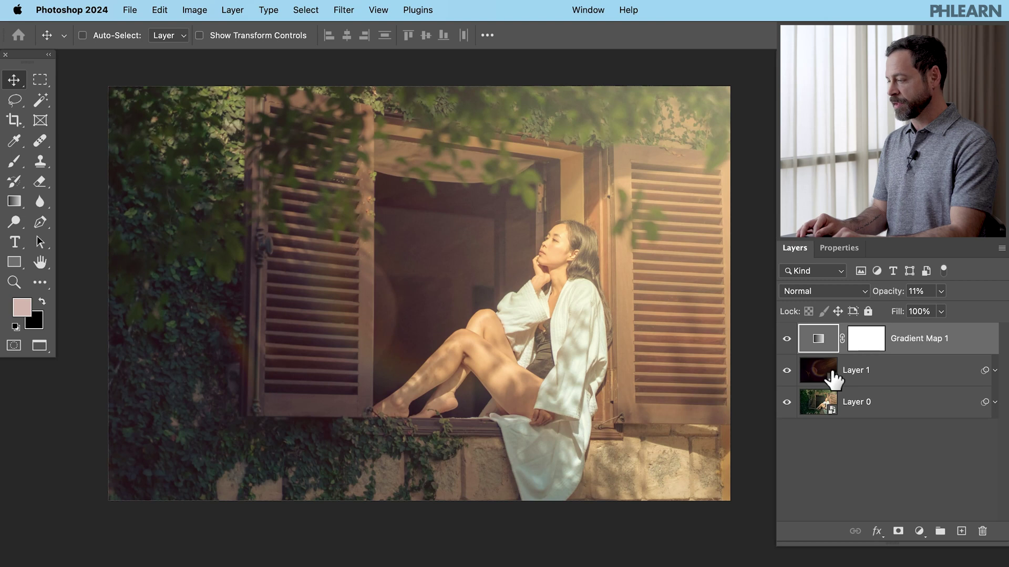
# Compare Layer 0's smart filters, then set Gradient Map 1's opacity to about 17%
pyautogui.click(995, 402)
pyautogui.click(812, 433)
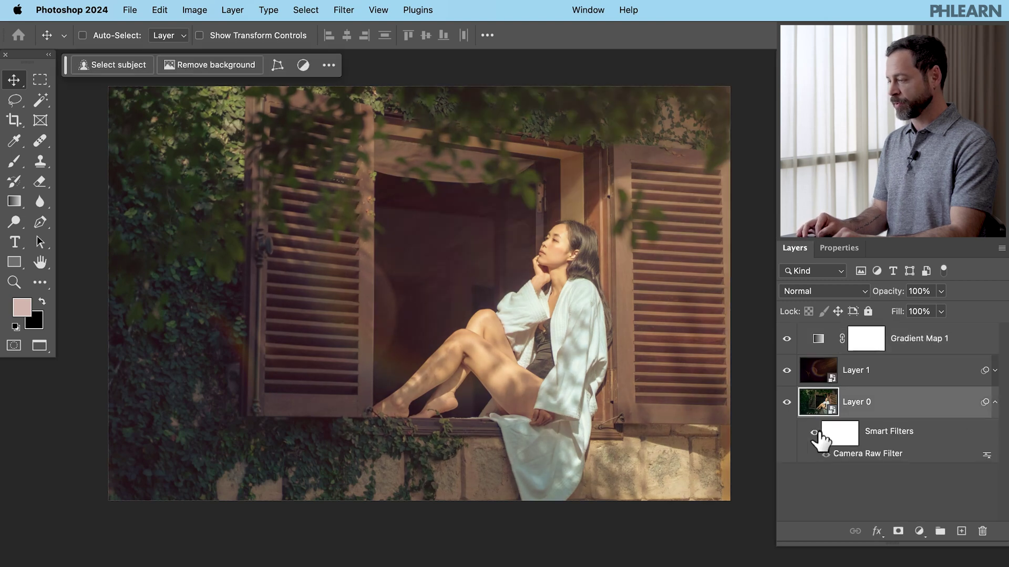
pyautogui.click(816, 433)
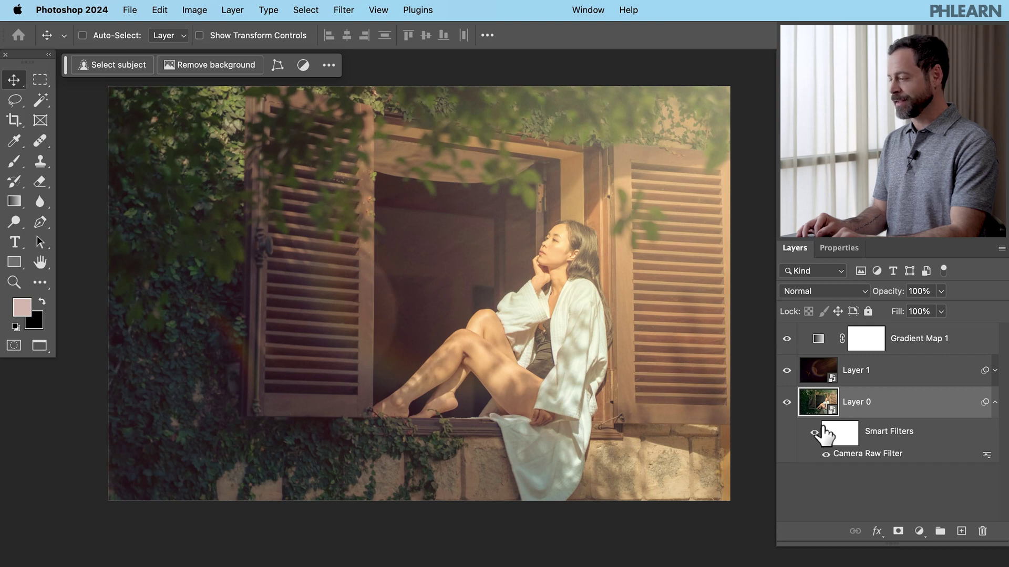
pyautogui.click(902, 346)
pyautogui.moveTo(888, 297); pyautogui.dragTo(891, 297)
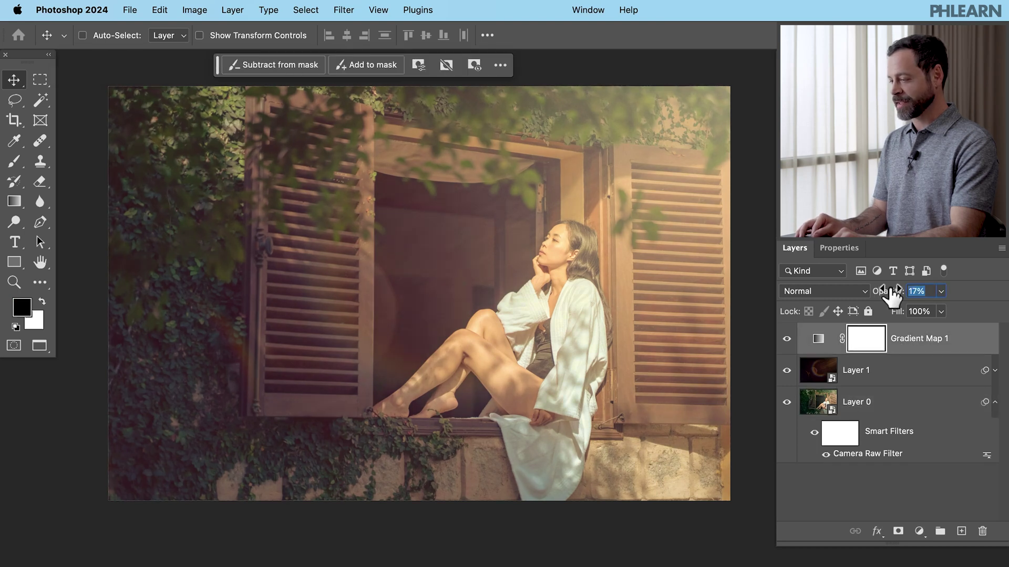